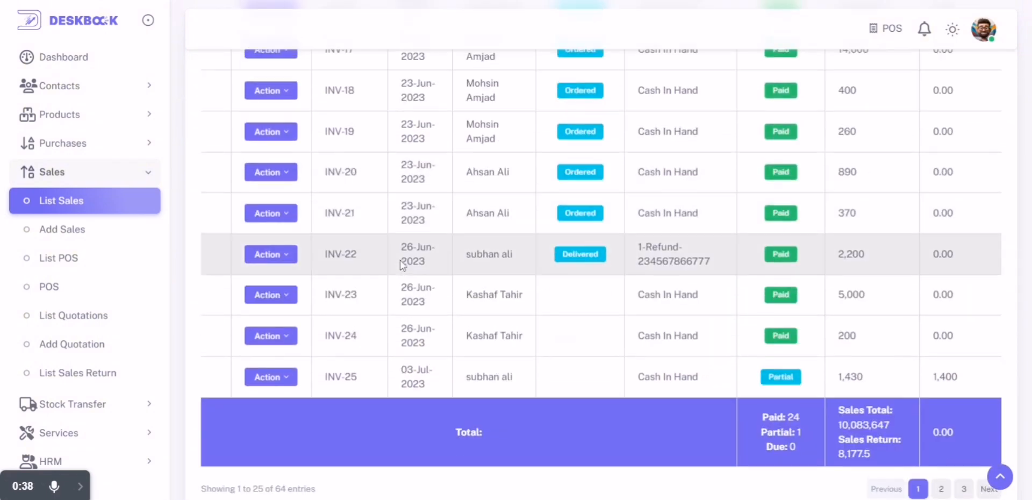
View the sales details of invoice INV-1 from the sales list and close them again.
{"action": "scroll", "coordinate": [400, 264], "scroll_direction": "up", "scroll_amount": 10}
{"action": "scroll", "coordinate": [401, 265], "scroll_direction": "up", "scroll_amount": 6}
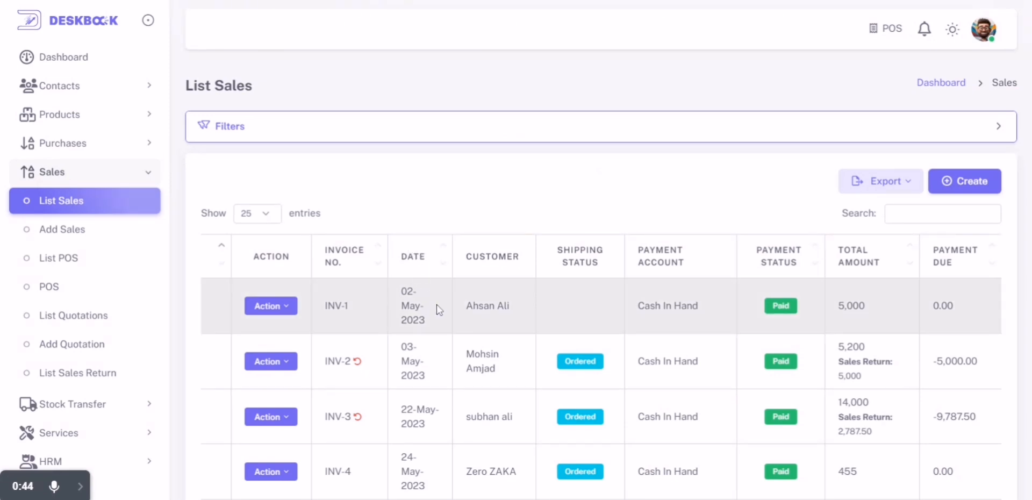
{"action": "left_click", "coordinate": [293, 306]}
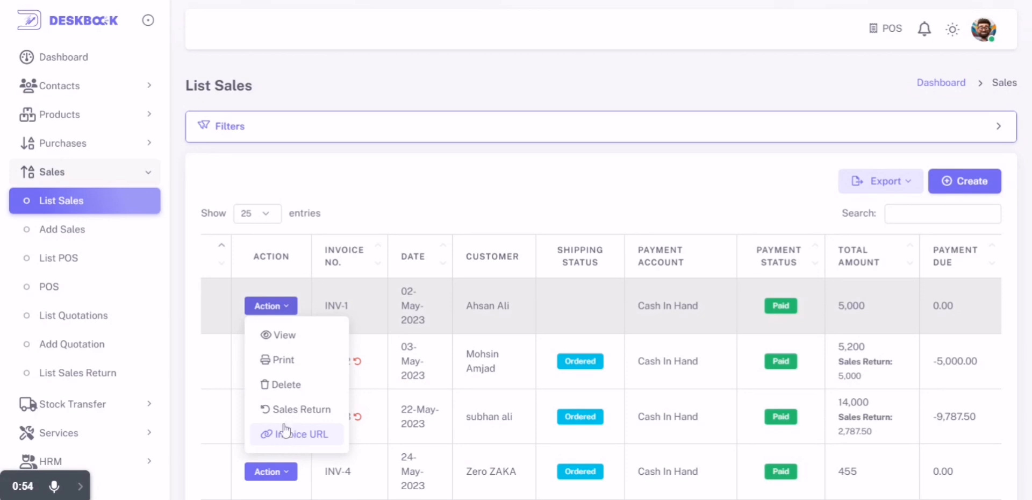
{"action": "left_click", "coordinate": [278, 334]}
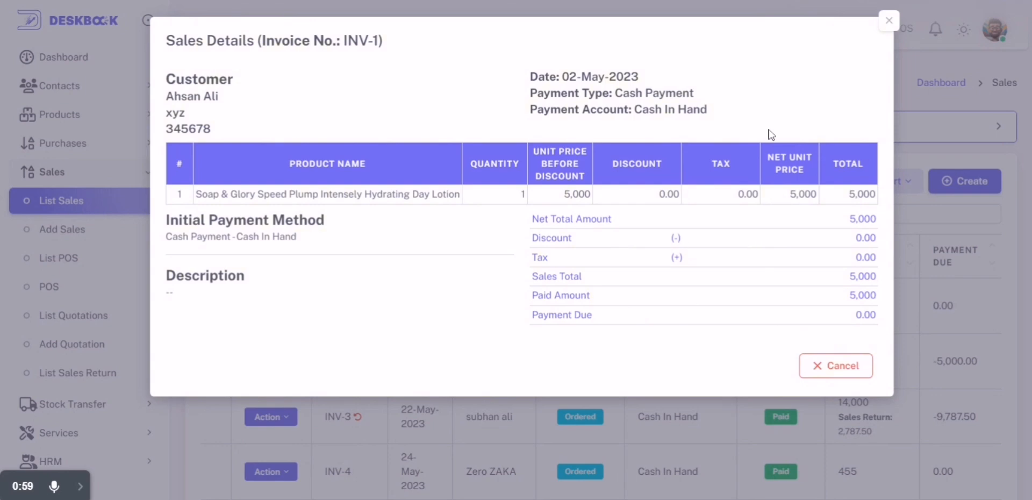
{"action": "left_click", "coordinate": [888, 21]}
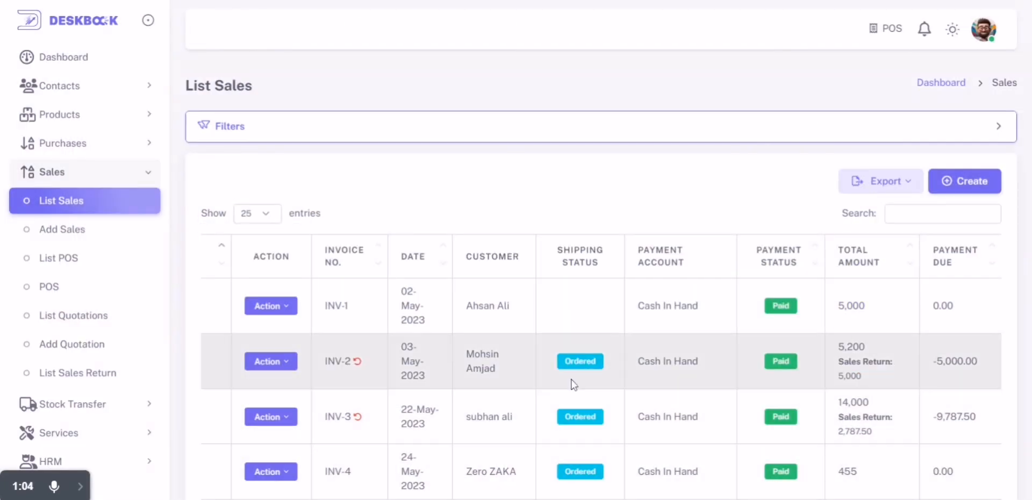
Look through the sales list, examining each invoice's shipping status, payment status, total amount and payment due.
{"action": "scroll", "coordinate": [572, 382], "scroll_direction": "down", "scroll_amount": 3}
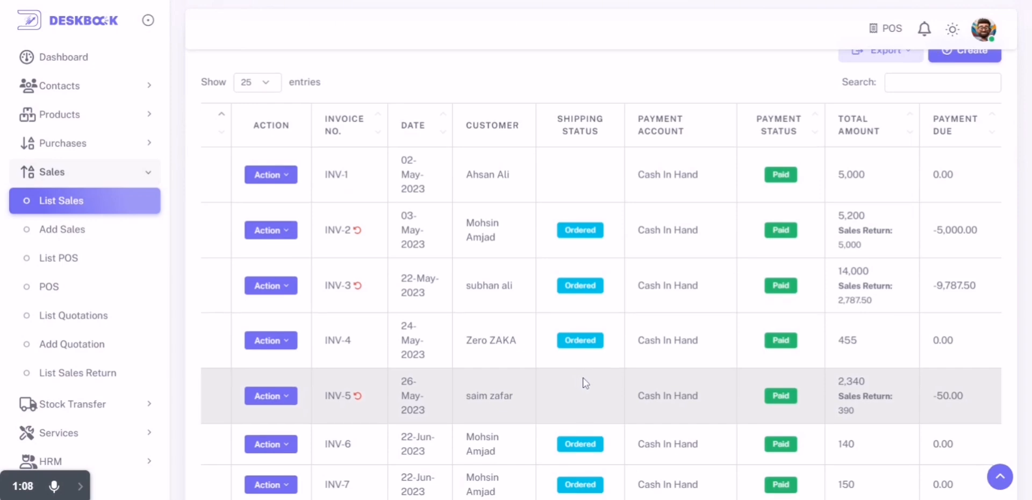
{"action": "scroll", "coordinate": [585, 376], "scroll_direction": "down", "scroll_amount": 4}
{"action": "scroll", "coordinate": [690, 397], "scroll_direction": "down", "scroll_amount": 4}
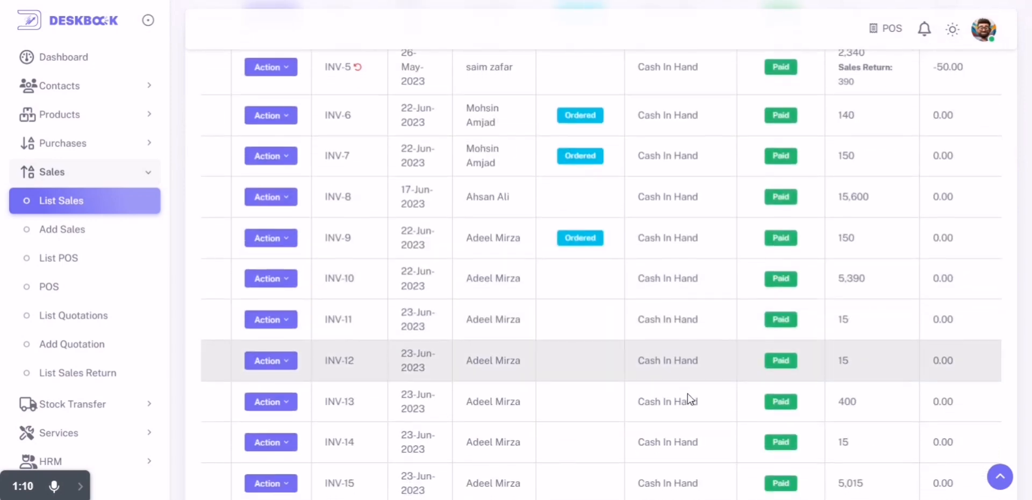
{"action": "scroll", "coordinate": [730, 357], "scroll_direction": "up", "scroll_amount": 10}
{"action": "scroll", "coordinate": [748, 285], "scroll_direction": "up", "scroll_amount": 1}
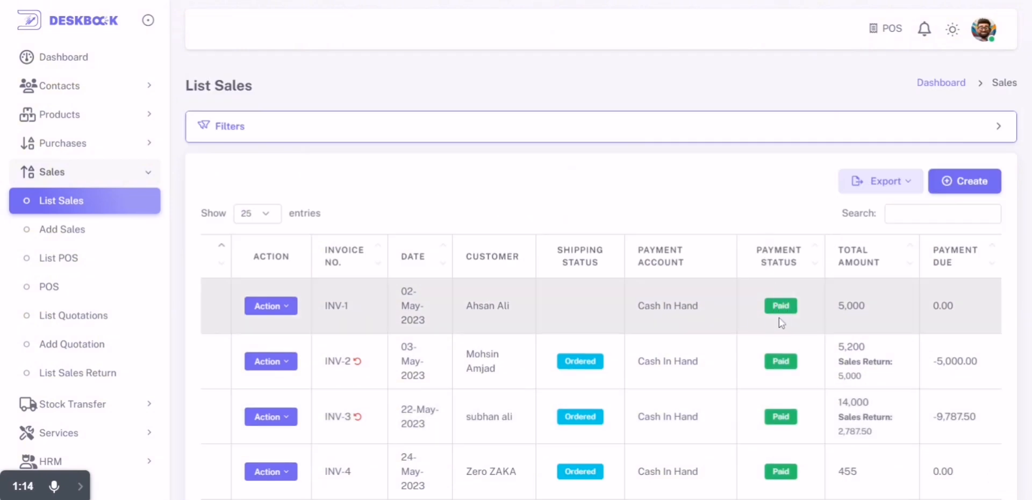
{"action": "scroll", "coordinate": [868, 264], "scroll_direction": "down", "scroll_amount": 1}
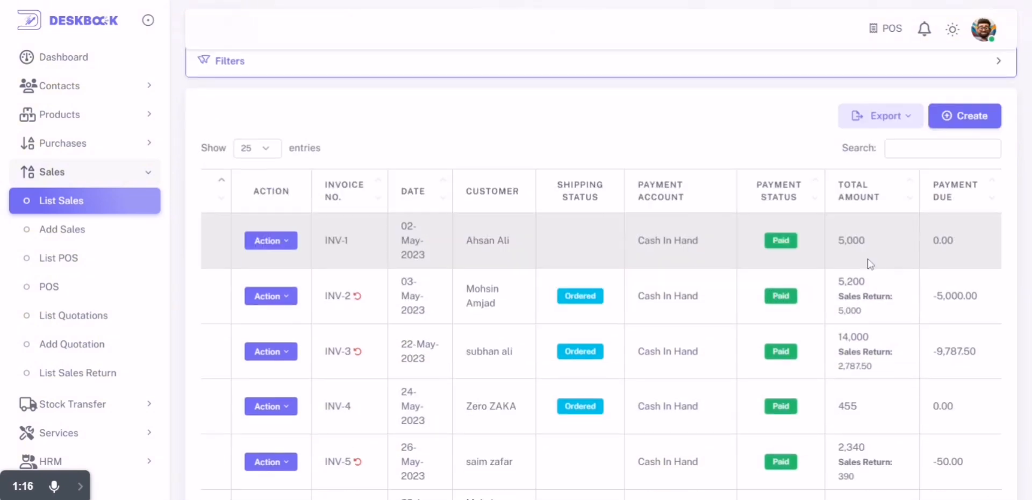
{"action": "scroll", "coordinate": [817, 257], "scroll_direction": "up", "scroll_amount": 1}
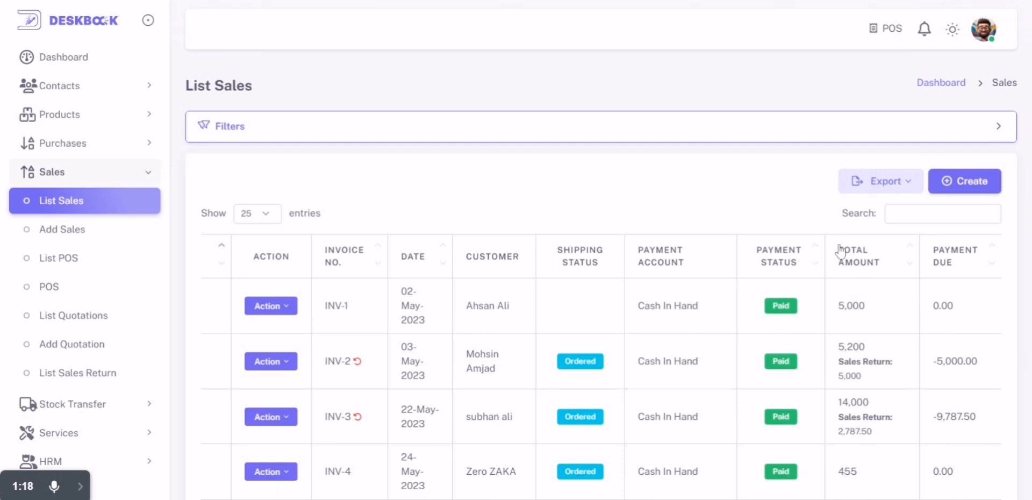
Expand the sales list filters, check the payment status filter, and collapse the filters again.
{"action": "left_click", "coordinate": [892, 212]}
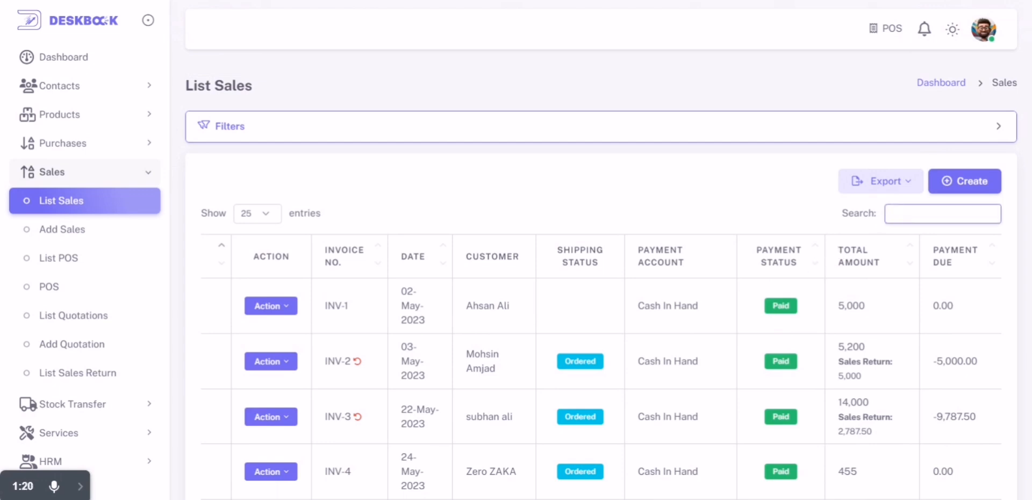
{"action": "left_click", "coordinate": [983, 137]}
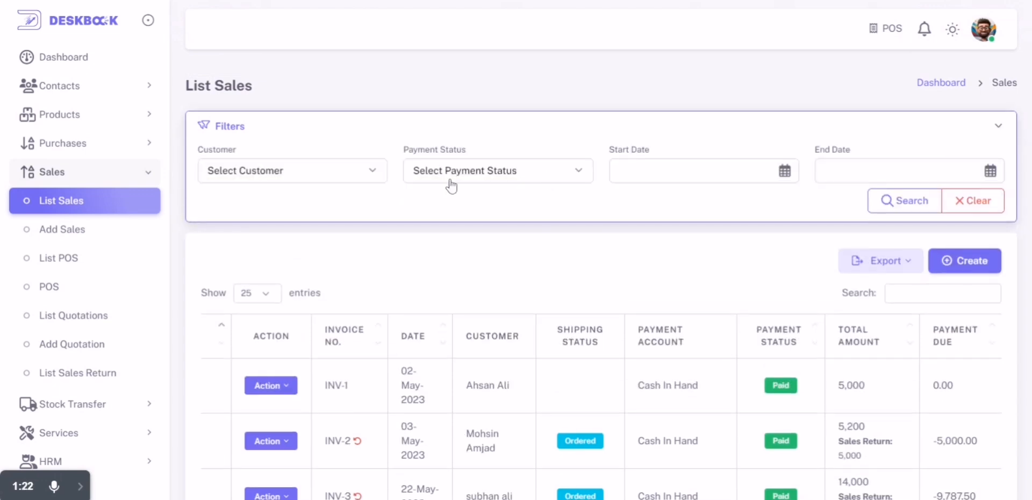
{"action": "left_click", "coordinate": [579, 172]}
{"action": "left_click", "coordinate": [578, 172]}
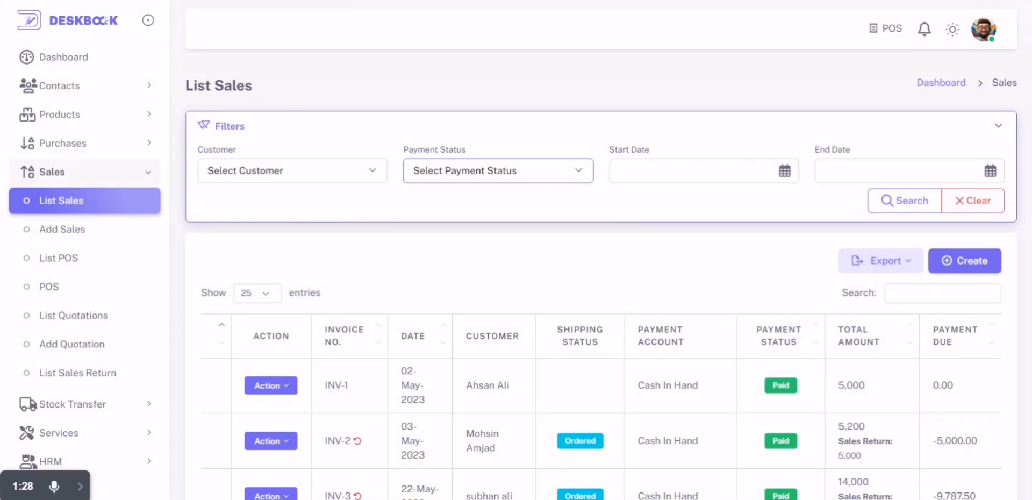
{"action": "left_click", "coordinate": [998, 128]}
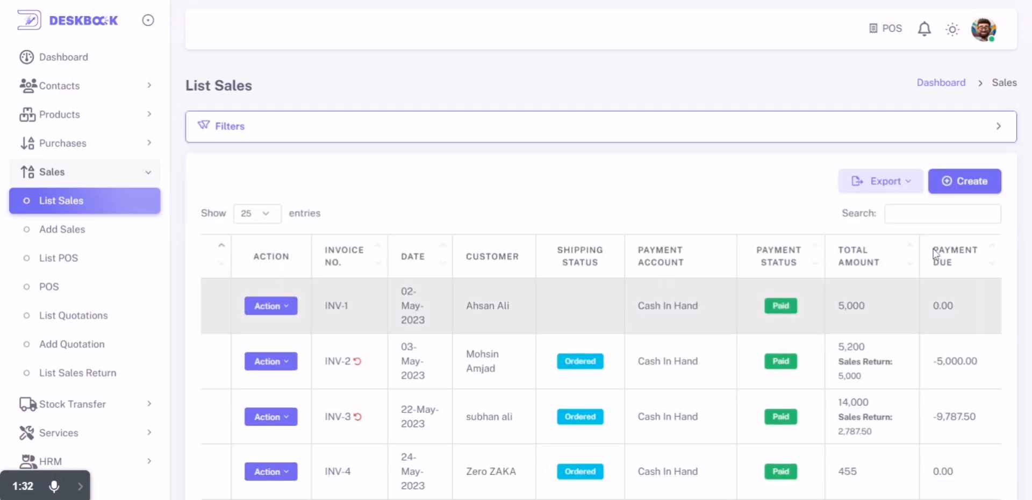
Open the Add Sales form and look over its customer, payment, product and shipping fields.
{"action": "scroll", "coordinate": [602, 265], "scroll_direction": "down", "scroll_amount": 1}
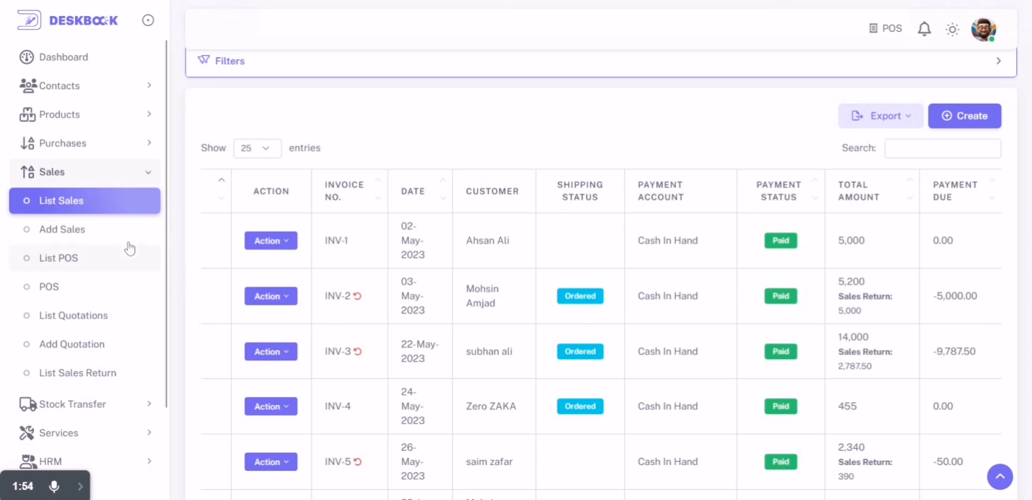
{"action": "left_click", "coordinate": [62, 229]}
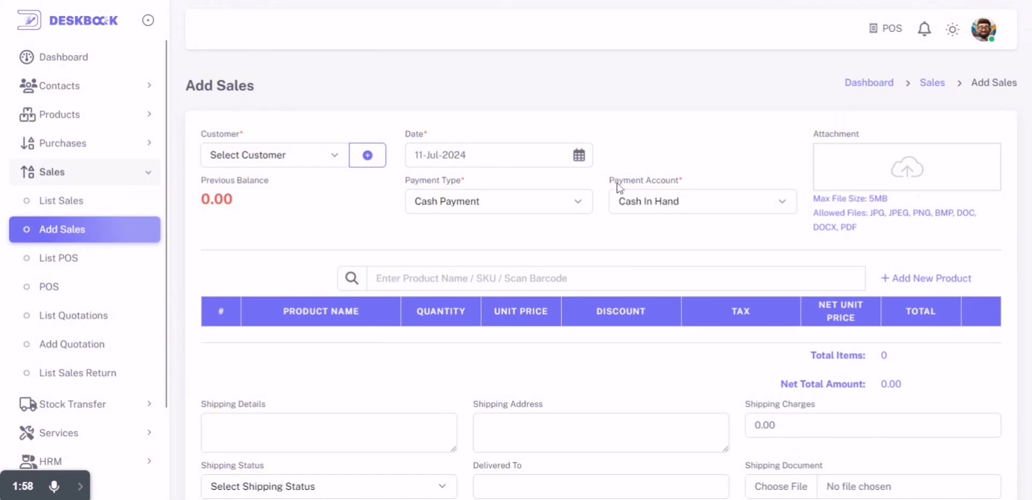
{"action": "scroll", "coordinate": [621, 274], "scroll_direction": "down", "scroll_amount": 1}
{"action": "scroll", "coordinate": [495, 240], "scroll_direction": "down", "scroll_amount": 2}
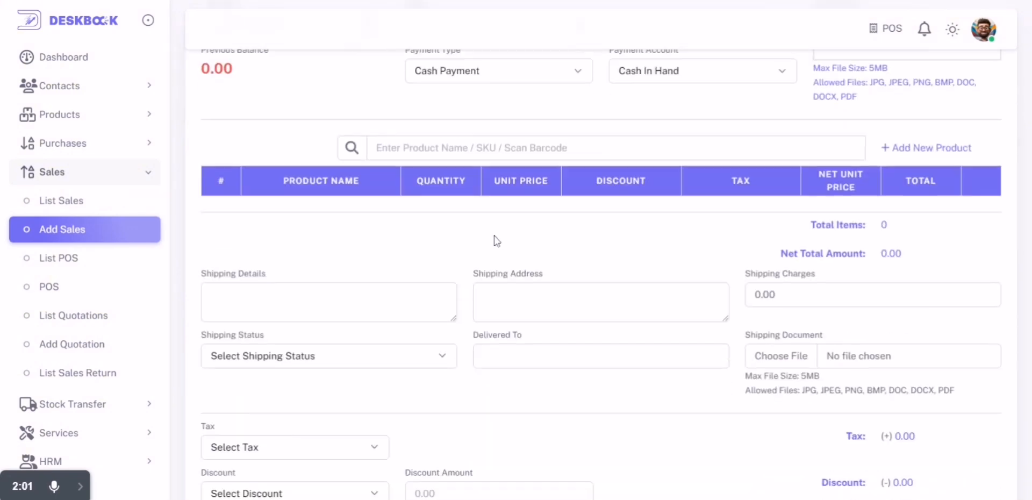
{"action": "scroll", "coordinate": [495, 239], "scroll_direction": "up", "scroll_amount": 3}
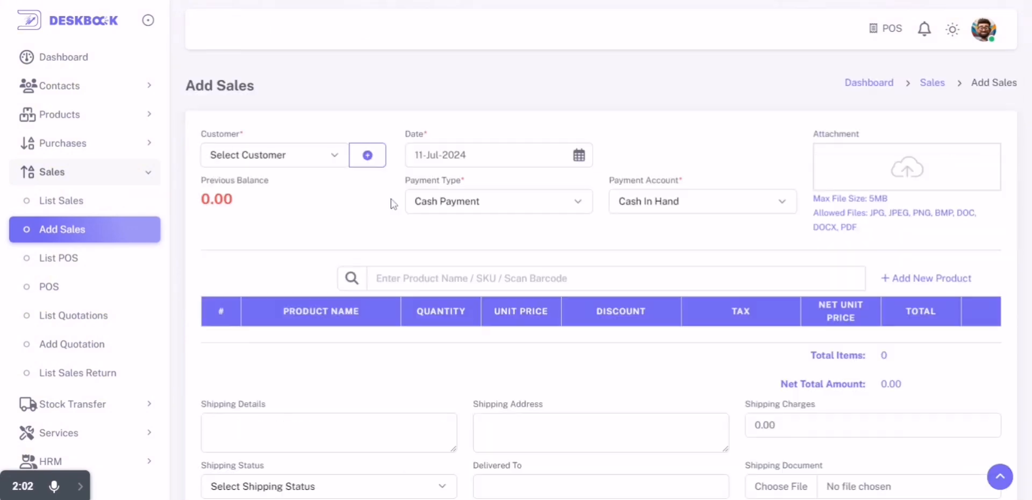
Create a new customer for the sale with a first name, primary contact number and address, and save the record.
{"action": "left_click", "coordinate": [336, 156]}
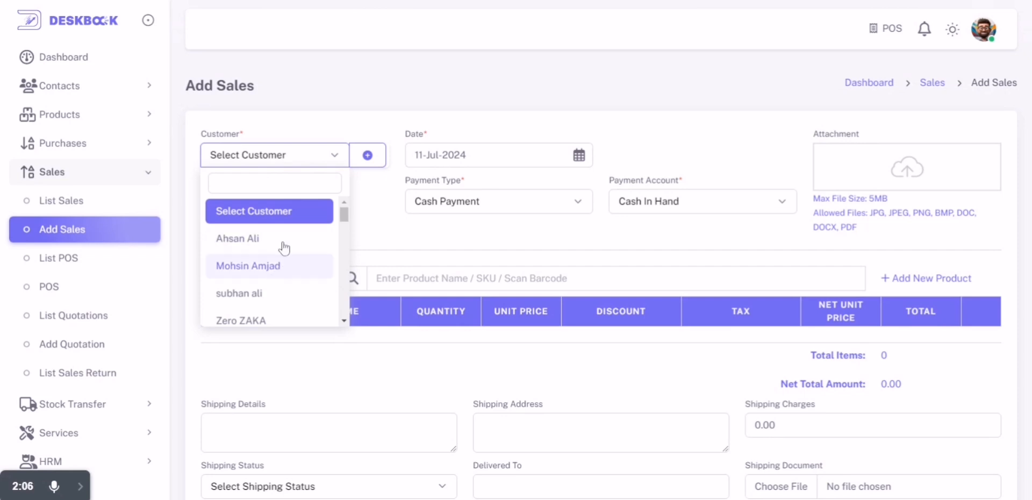
{"action": "left_click", "coordinate": [367, 156]}
{"action": "left_click", "coordinate": [368, 156]}
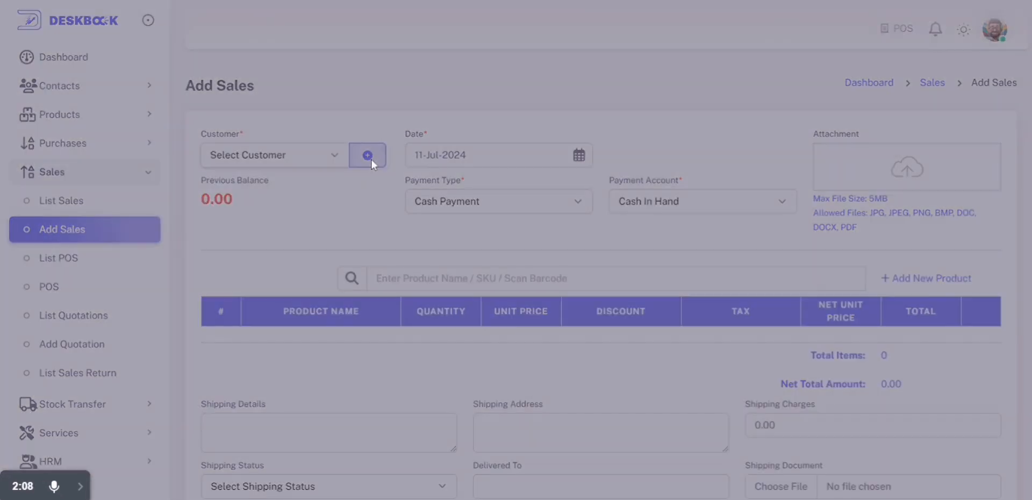
{"action": "left_click", "coordinate": [413, 97]}
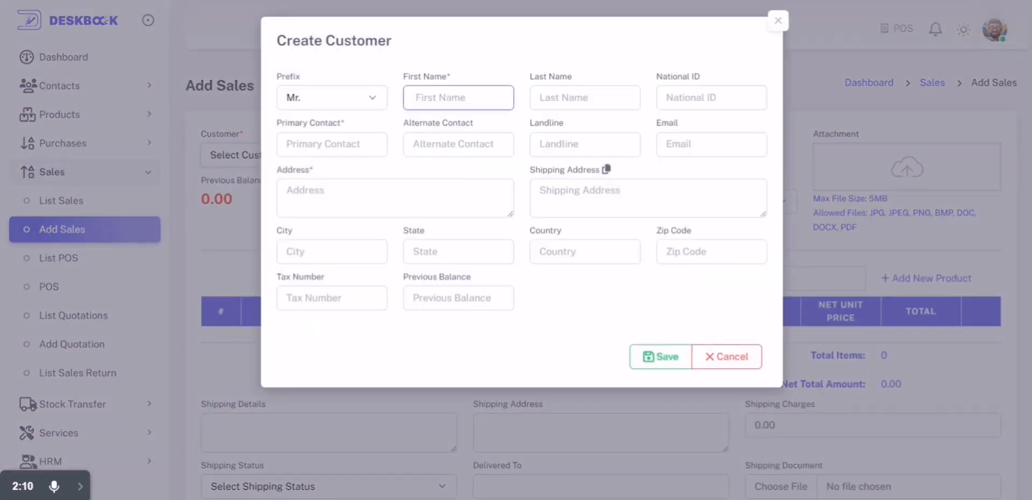
{"action": "type", "text": "H"}
{"action": "key", "text": "BackSpace"}
{"action": "type", "text": "Za"}
{"action": "type", "text": "258"}
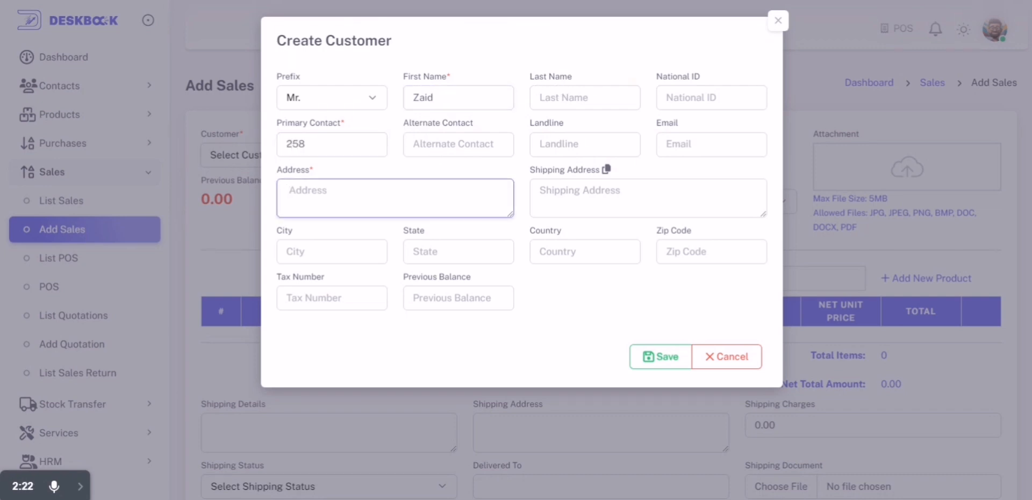
{"action": "type", "text": "ABC"}
{"action": "left_click", "coordinate": [656, 368]}
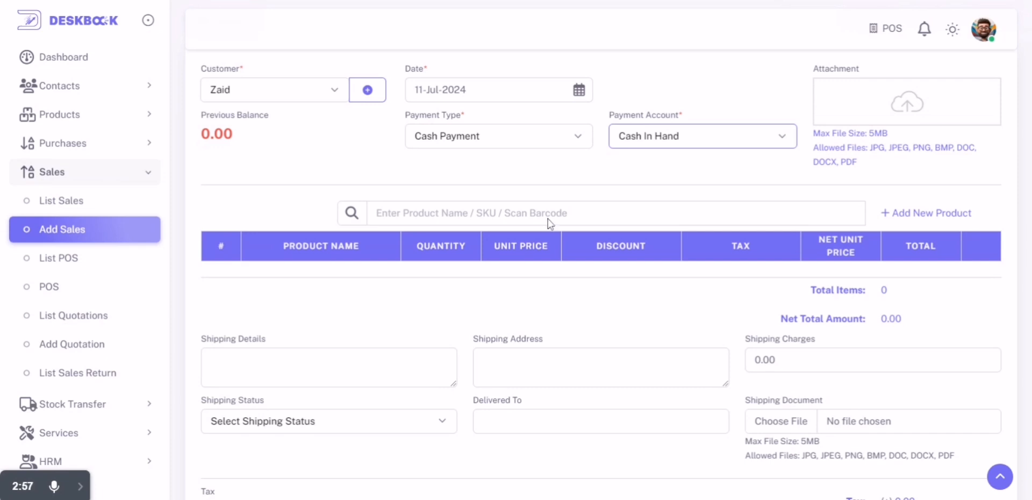
Find the product Water Bottle (00052) by searching for "wa" and add it to the sale.
{"action": "left_click", "coordinate": [601, 214]}
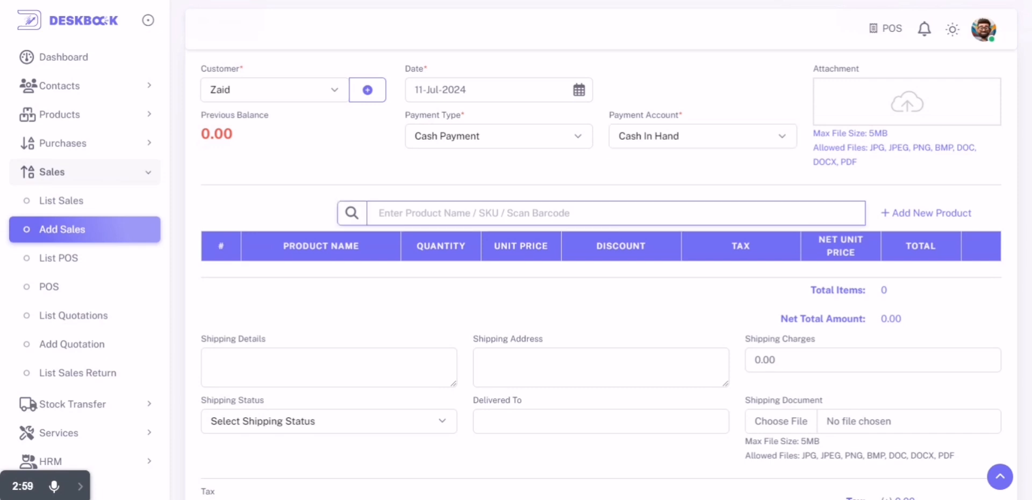
{"action": "type", "text": "wa"}
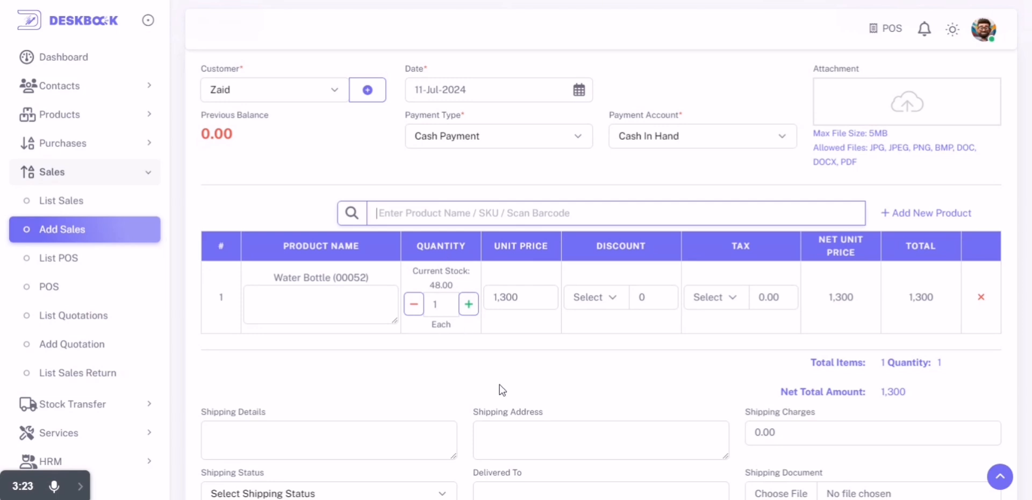
Check the available shipping status options without choosing one.
{"action": "scroll", "coordinate": [500, 389], "scroll_direction": "down", "scroll_amount": 1}
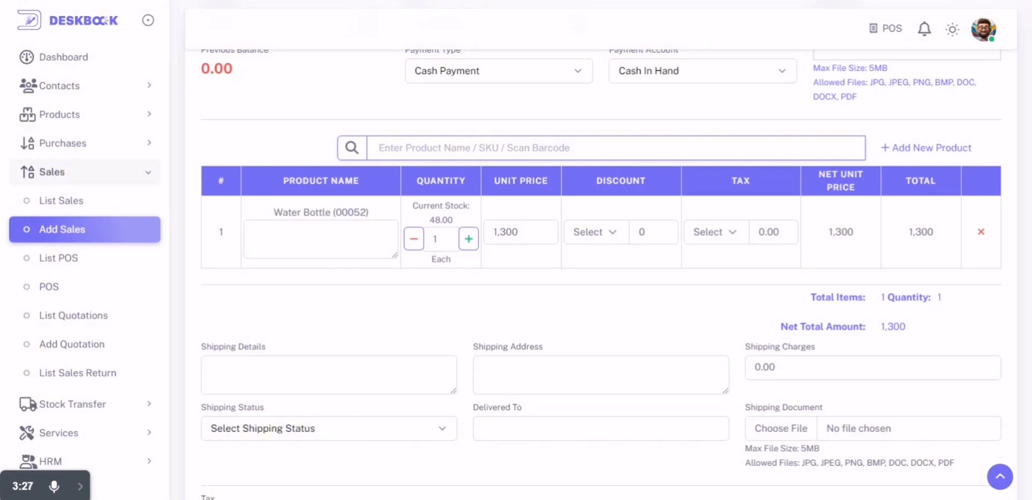
{"action": "scroll", "coordinate": [521, 267], "scroll_direction": "down", "scroll_amount": 2}
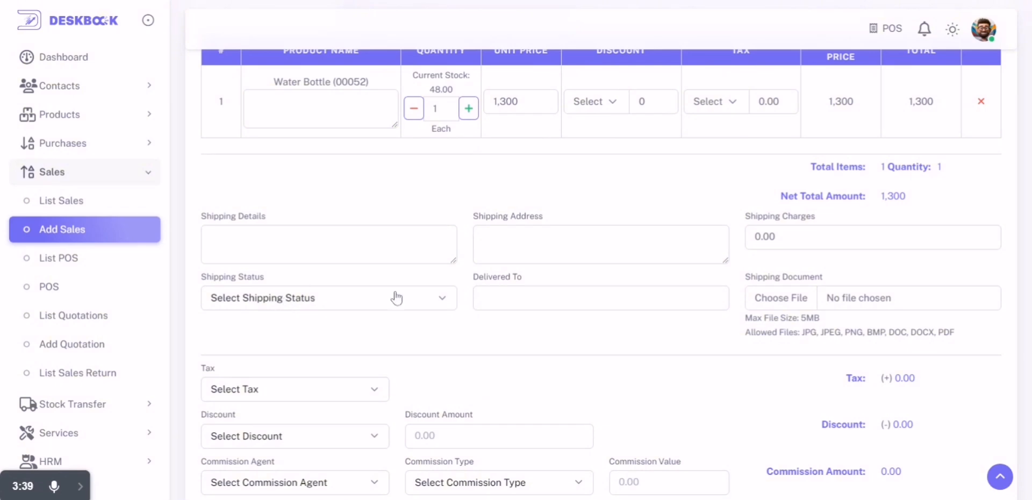
{"action": "left_click", "coordinate": [424, 299]}
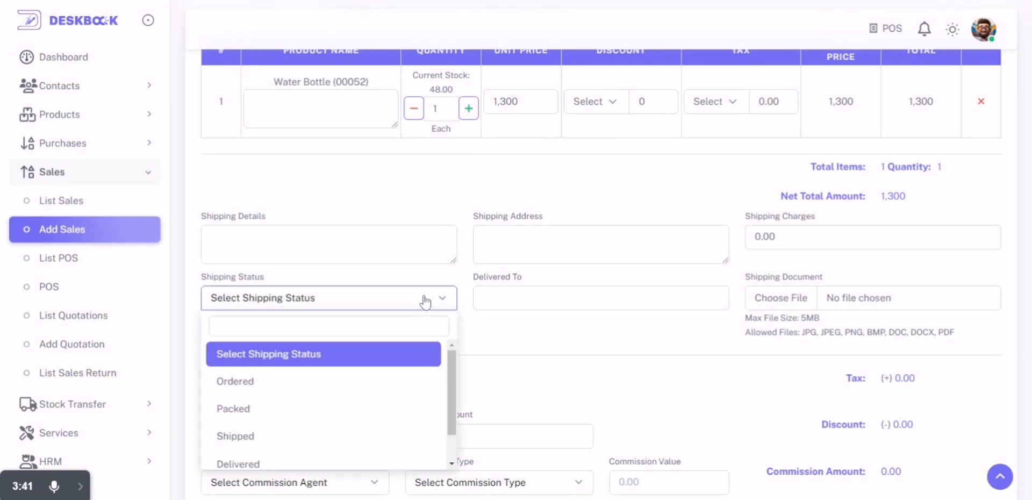
{"action": "left_click", "coordinate": [428, 299]}
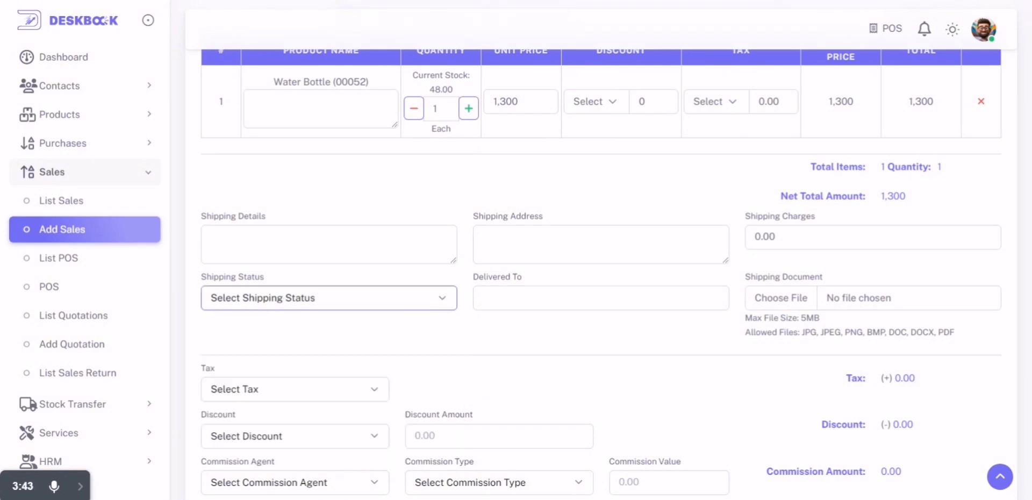
Set the commission value to 10 and select the first listed commission agent for the sale.
{"action": "scroll", "coordinate": [457, 279], "scroll_direction": "down", "scroll_amount": 3}
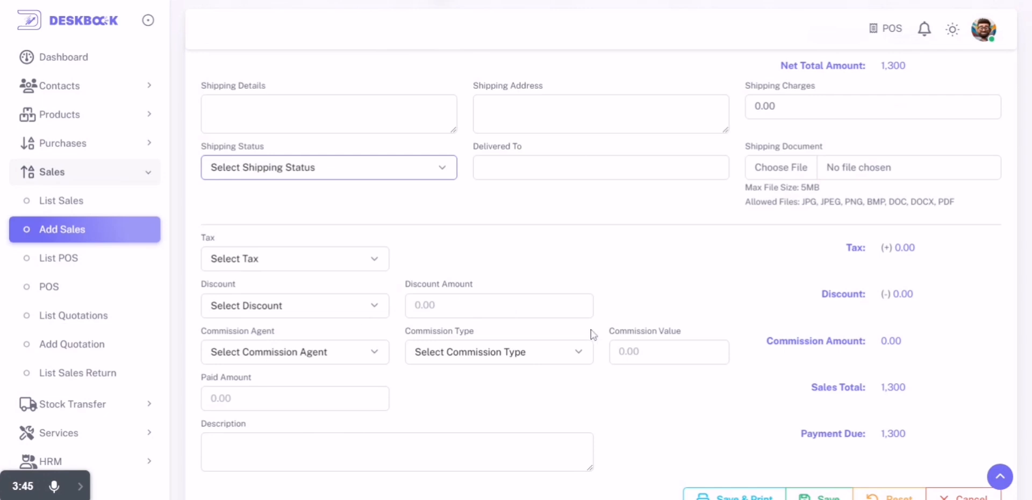
{"action": "left_click", "coordinate": [639, 352]}
{"action": "type", "text": "10"}
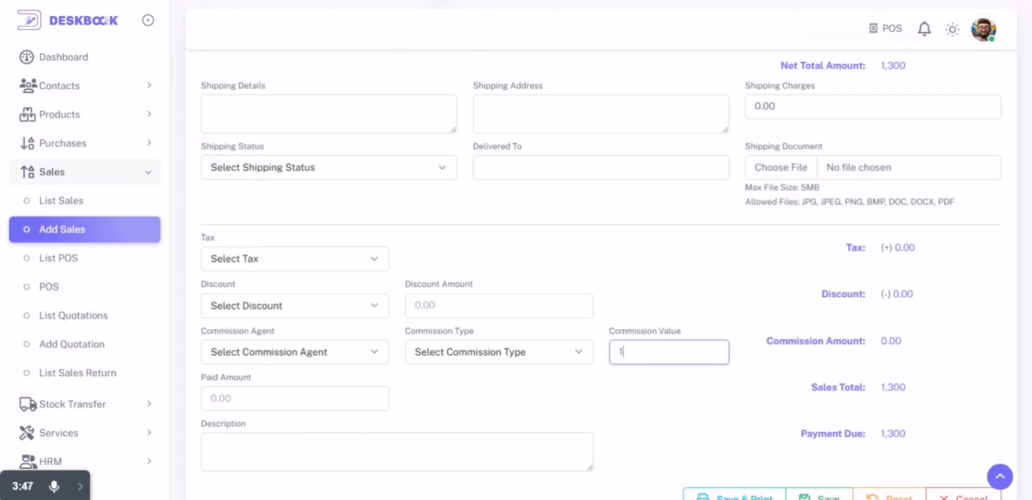
{"action": "left_click", "coordinate": [764, 339]}
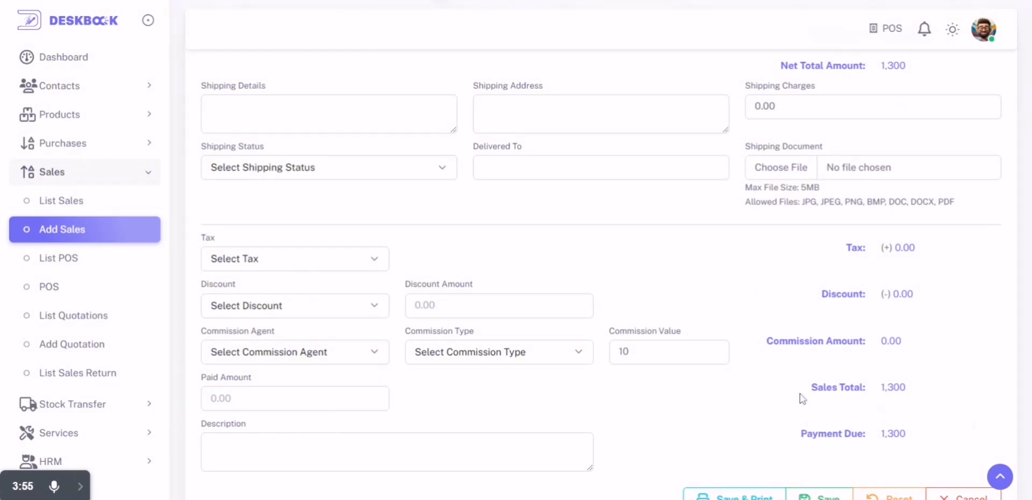
{"action": "left_click", "coordinate": [350, 356]}
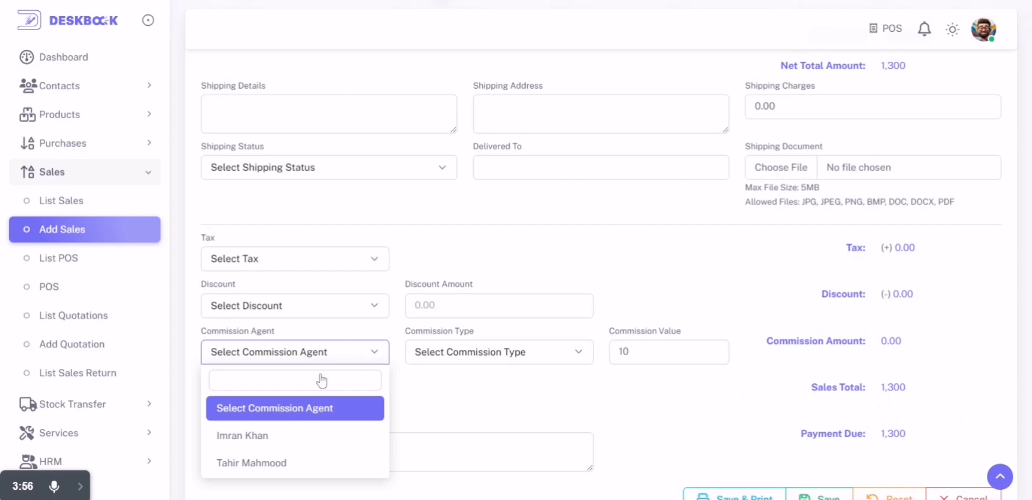
{"action": "left_click", "coordinate": [232, 438]}
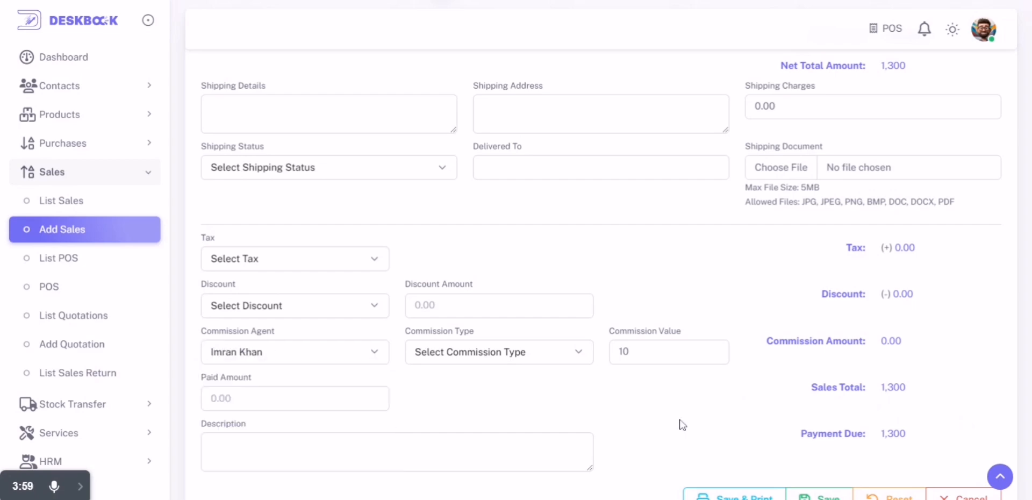
{"action": "scroll", "coordinate": [696, 421], "scroll_direction": "up", "scroll_amount": 7}
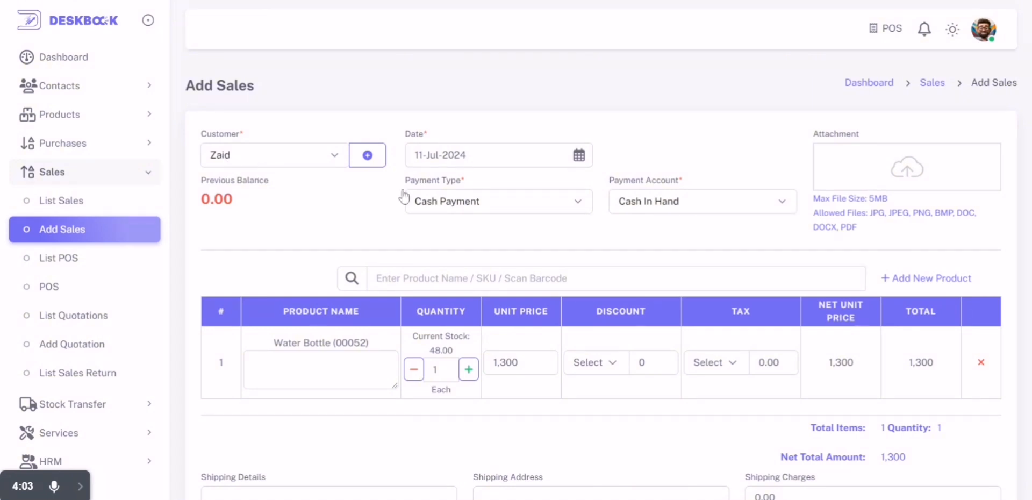
{"action": "scroll", "coordinate": [446, 245], "scroll_direction": "down", "scroll_amount": 7}
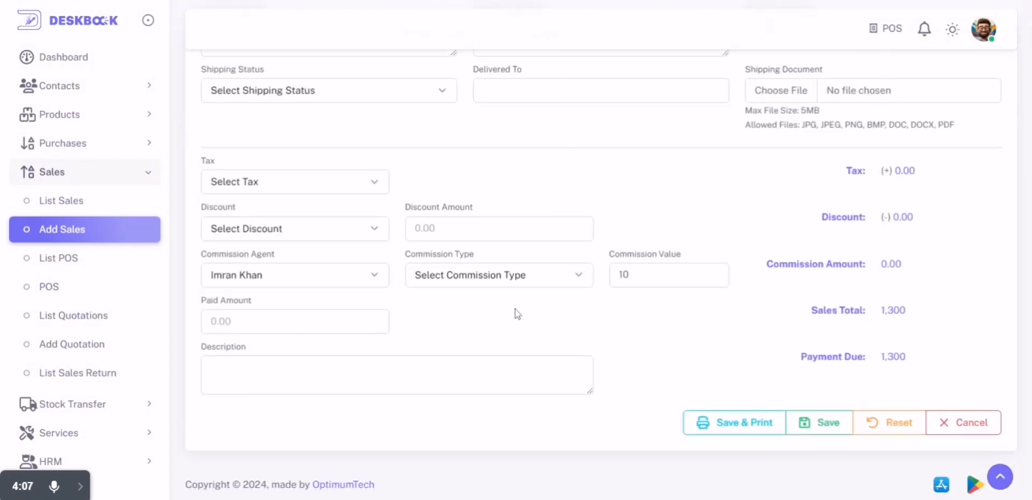
Try a paid amount of 1300 for the sale and clear the amount again.
{"action": "left_click", "coordinate": [300, 322]}
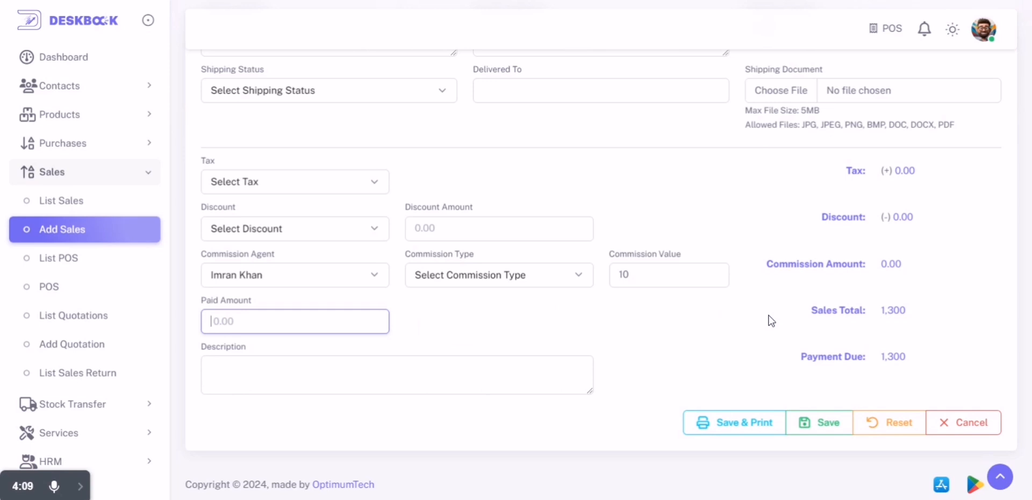
{"action": "type", "text": "1300"}
{"action": "left_click", "coordinate": [691, 313]}
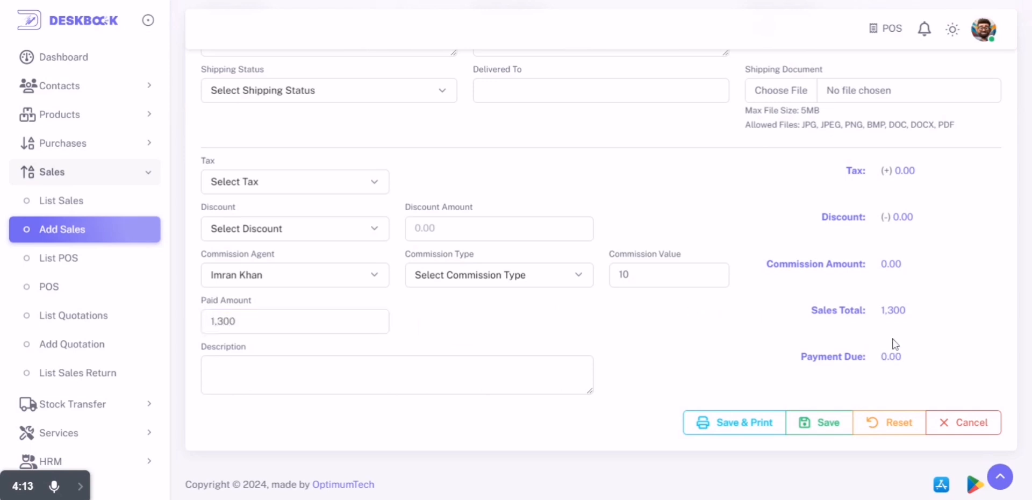
{"action": "double_click", "coordinate": [235, 322]}
{"action": "key", "text": "BackSpace"}
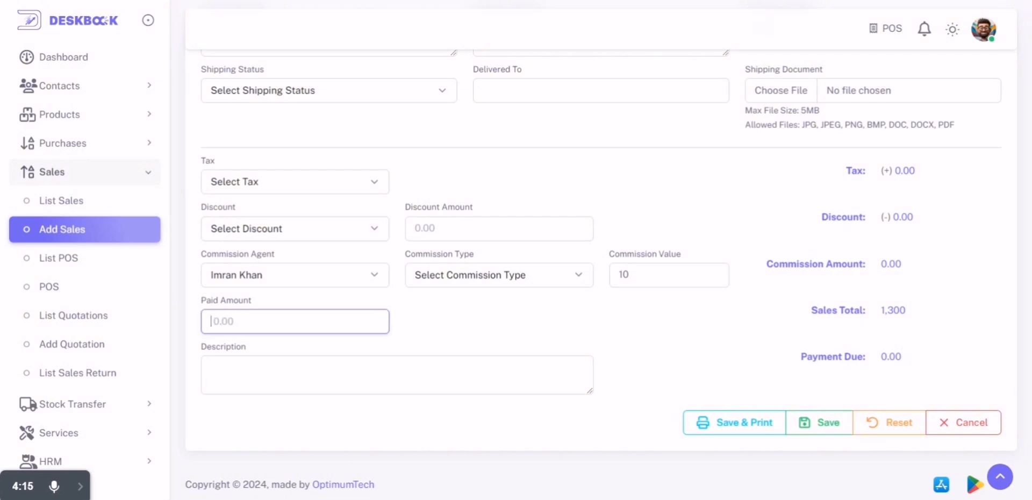
{"action": "left_click", "coordinate": [630, 328]}
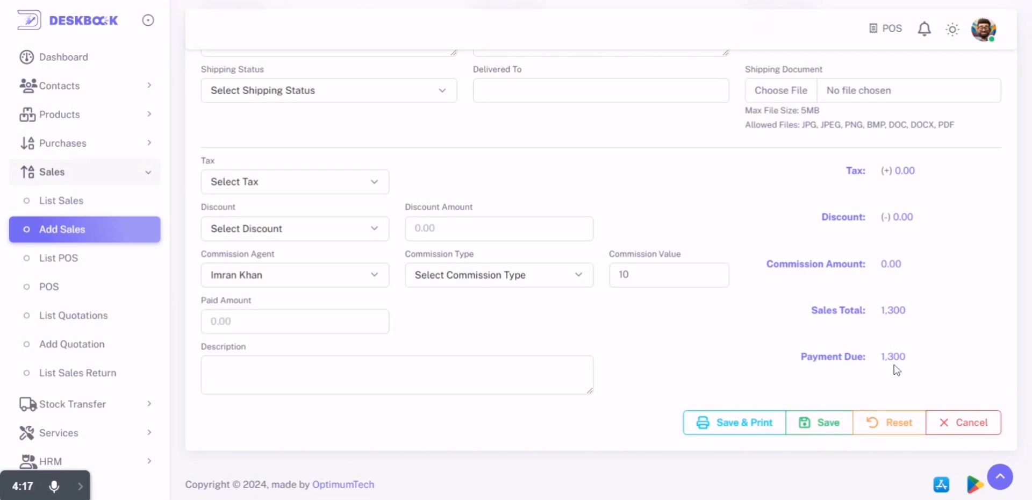
Set the sale's paid amount to 1300 and review the completed sale form.
{"action": "left_click", "coordinate": [231, 321]}
{"action": "type", "text": "1300"}
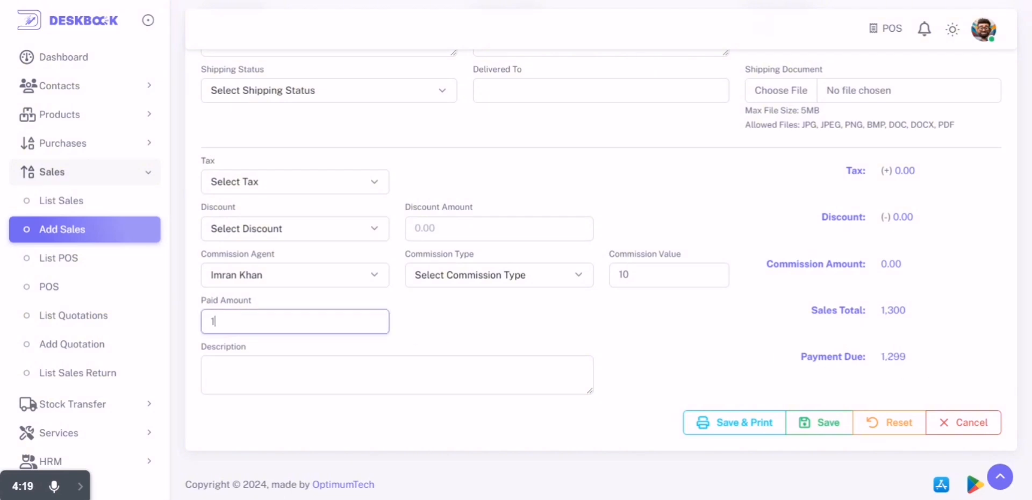
{"action": "left_click", "coordinate": [600, 346]}
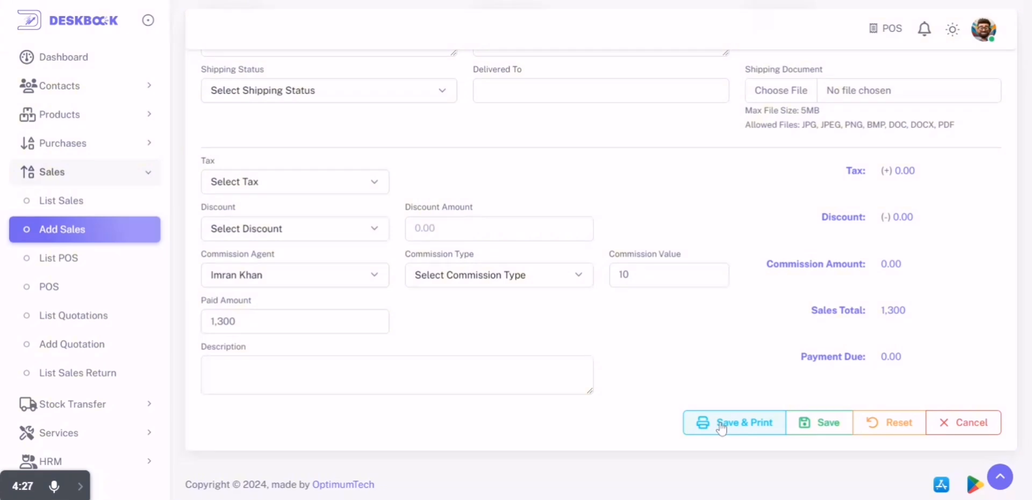
{"action": "scroll", "coordinate": [723, 424], "scroll_direction": "up", "scroll_amount": 6}
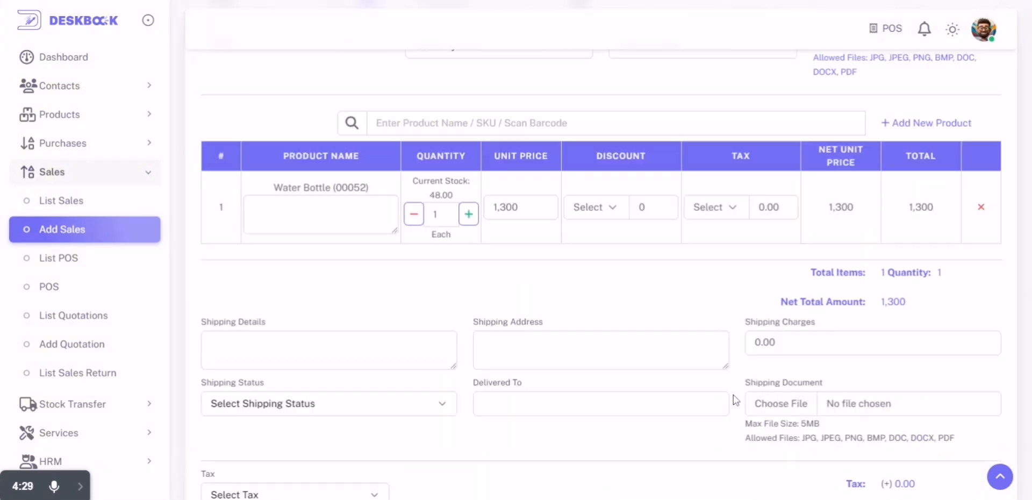
{"action": "scroll", "coordinate": [733, 401], "scroll_direction": "up", "scroll_amount": 3}
{"action": "scroll", "coordinate": [734, 401], "scroll_direction": "down", "scroll_amount": 8}
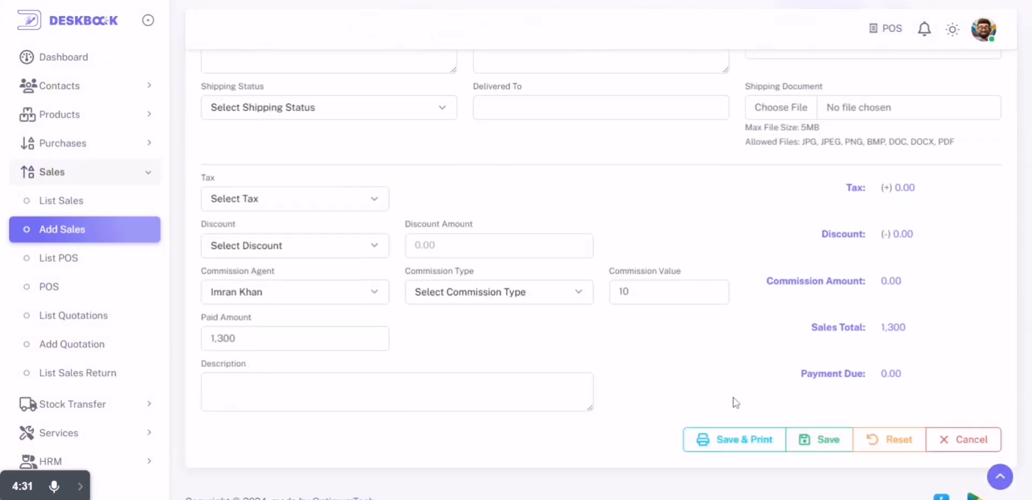
{"action": "scroll", "coordinate": [735, 402], "scroll_direction": "down", "scroll_amount": 1}
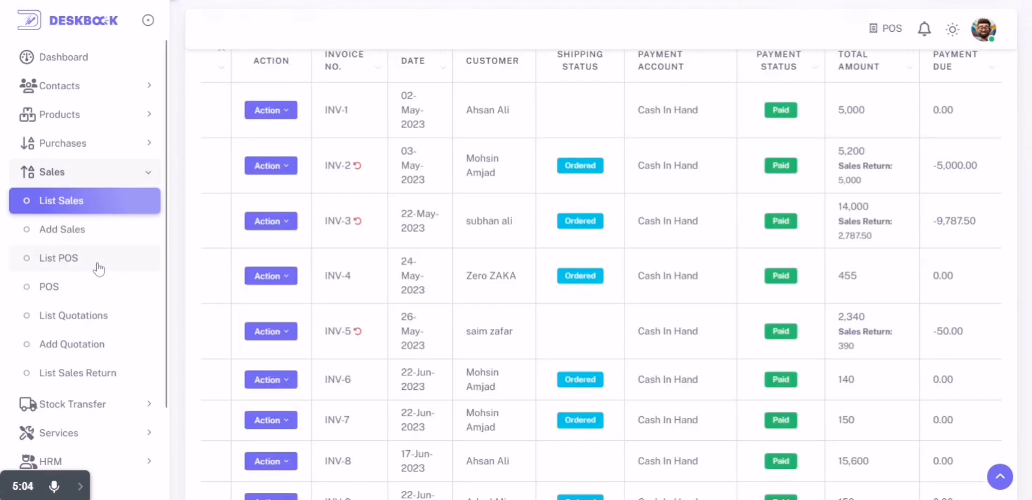
Open the POS sales list, check the actions available for INV-1 and look through the invoices.
{"action": "left_click", "coordinate": [98, 264]}
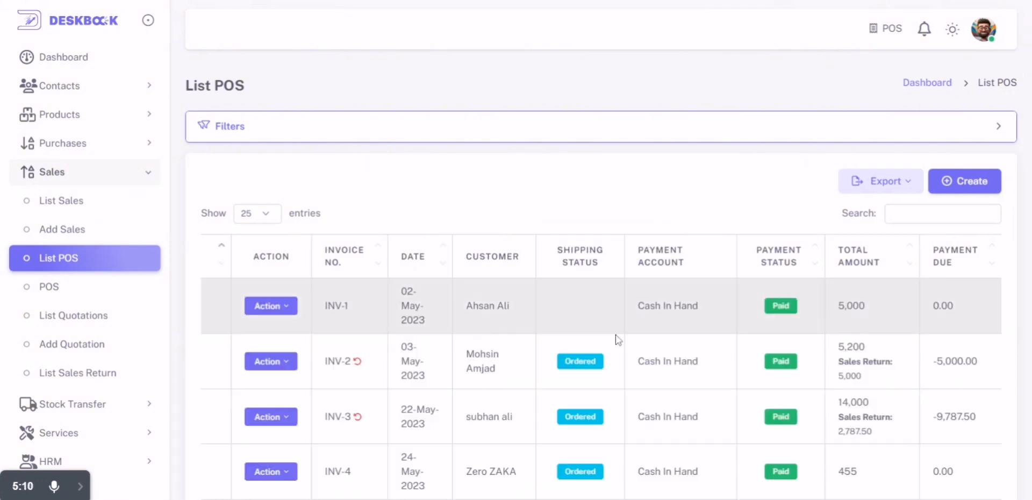
{"action": "scroll", "coordinate": [601, 337], "scroll_direction": "down", "scroll_amount": 1}
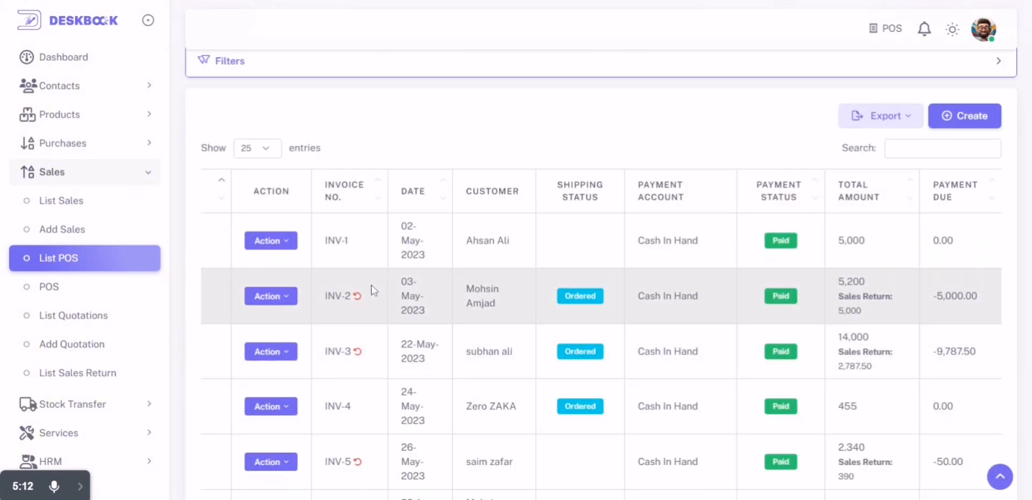
{"action": "left_click", "coordinate": [290, 245]}
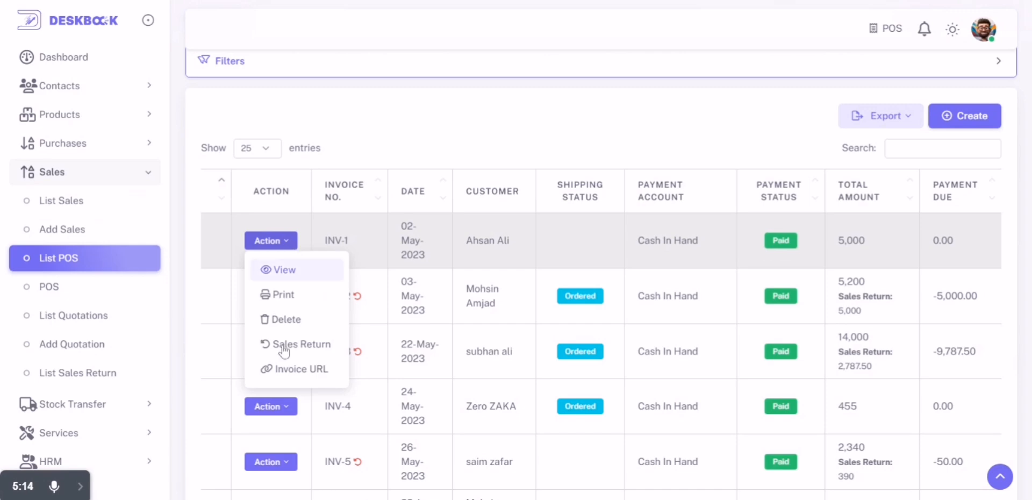
{"action": "left_click", "coordinate": [424, 148]}
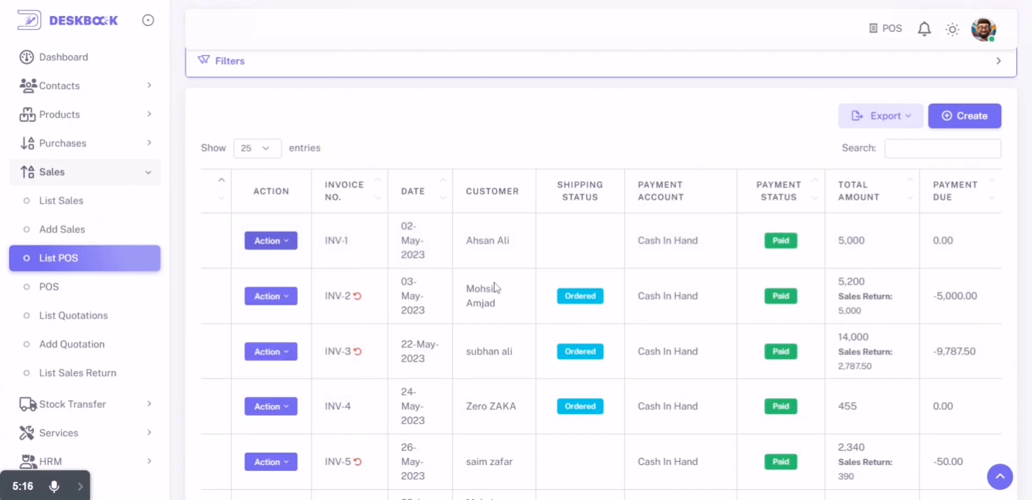
{"action": "scroll", "coordinate": [527, 368], "scroll_direction": "down", "scroll_amount": 15}
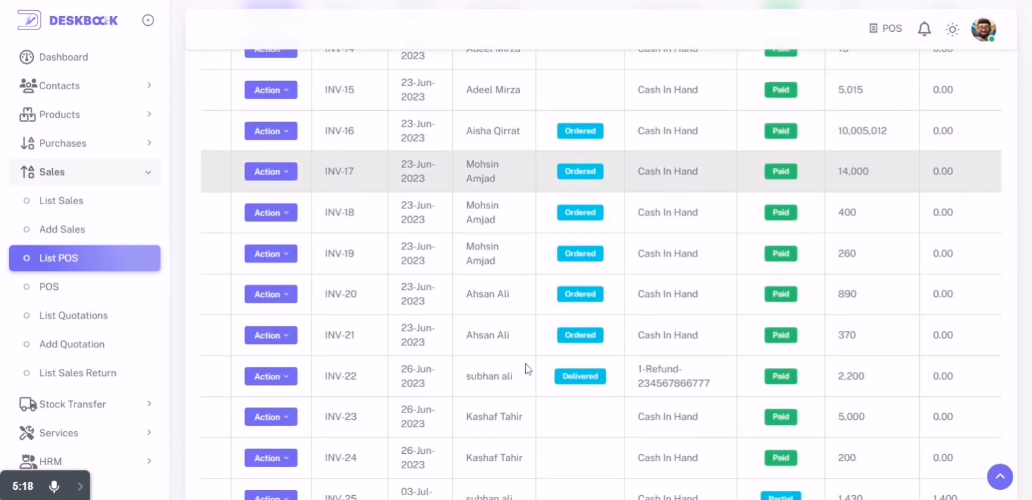
{"action": "scroll", "coordinate": [409, 360], "scroll_direction": "up", "scroll_amount": 15}
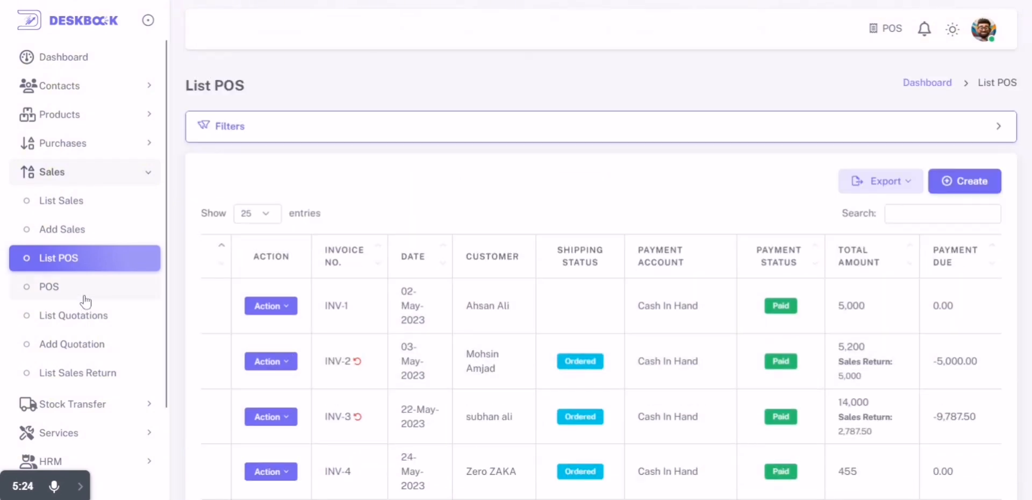
Open the POS screen and browse the available products.
{"action": "left_click", "coordinate": [85, 301]}
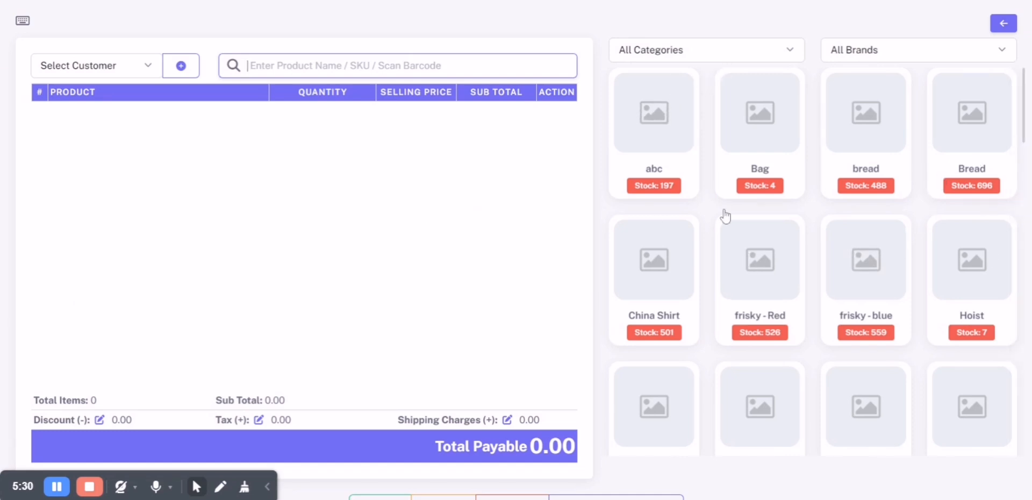
{"action": "scroll", "coordinate": [731, 374], "scroll_direction": "down", "scroll_amount": 2}
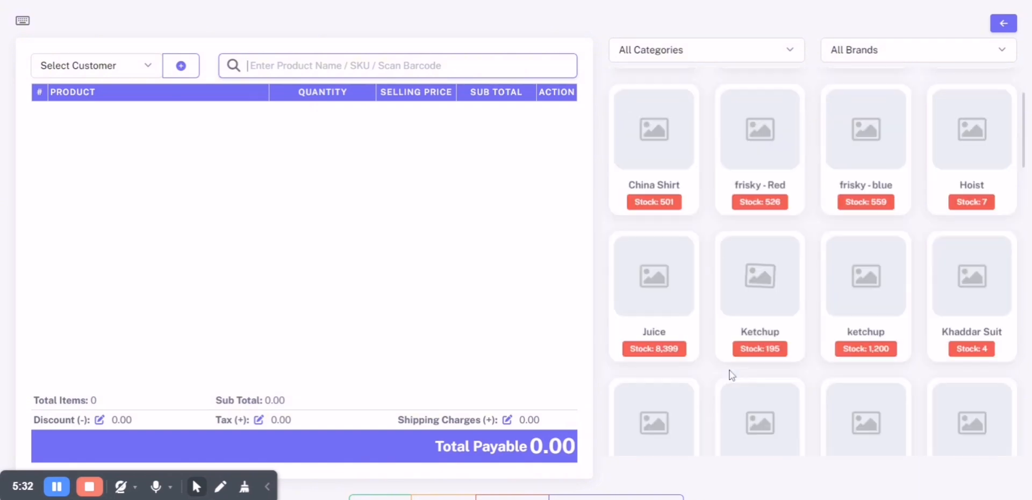
{"action": "scroll", "coordinate": [704, 361], "scroll_direction": "up", "scroll_amount": 2}
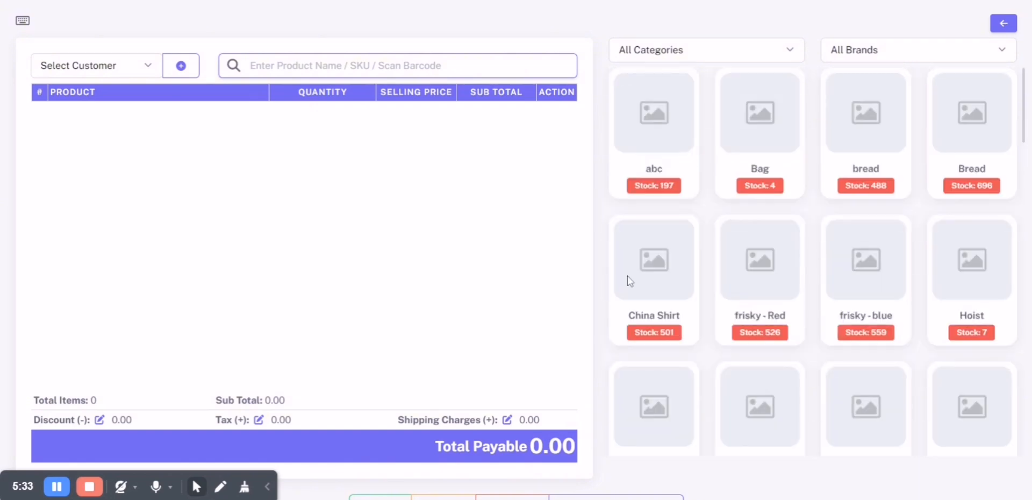
Add the China Shirt to the POS cart and view the keyboard shortcuts.
{"action": "left_click", "coordinate": [652, 332]}
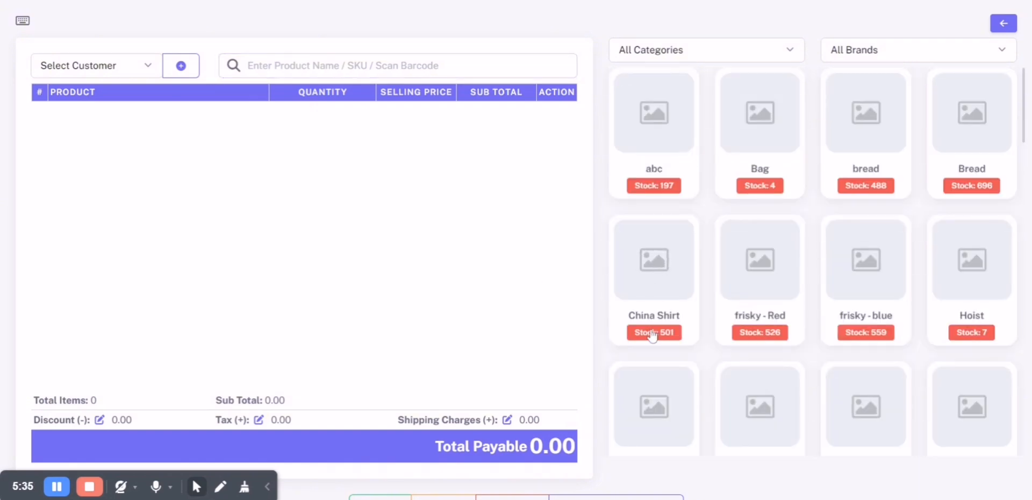
{"action": "left_click", "coordinate": [22, 21]}
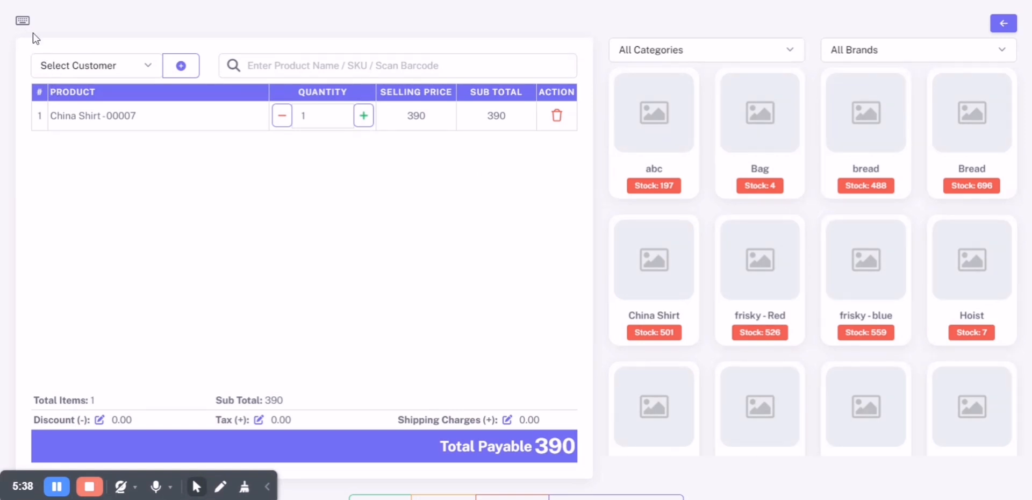
{"action": "mouse_move", "coordinate": [25, 28]}
Try raising the China Shirt quantity to 2 and lowering it to 1, and remove the item from the cart.
{"action": "left_click", "coordinate": [364, 118]}
{"action": "left_click", "coordinate": [364, 117]}
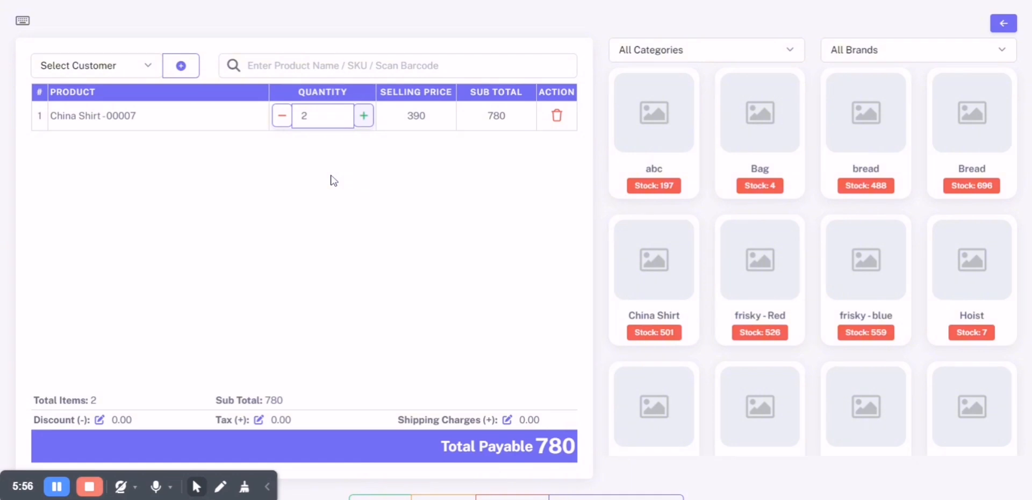
{"action": "key", "text": "Down"}
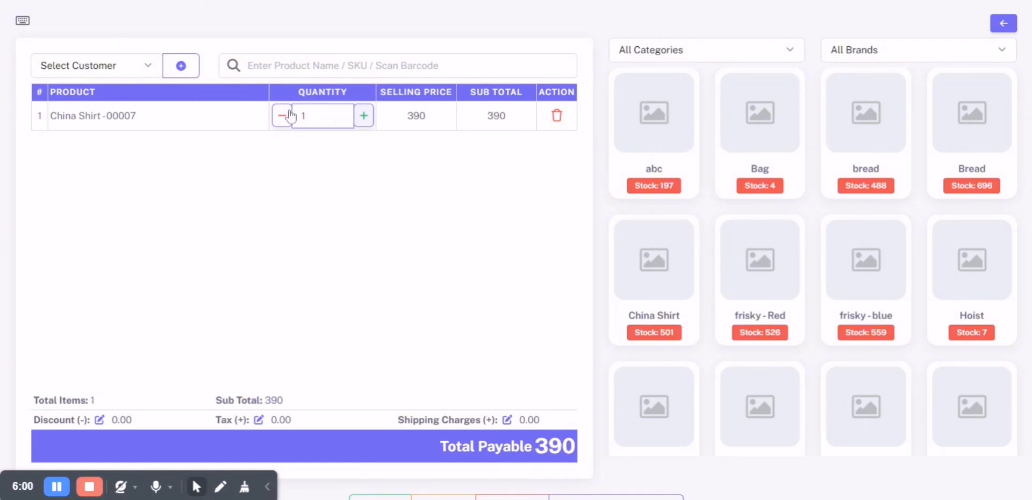
{"action": "left_click", "coordinate": [549, 122]}
{"action": "left_click", "coordinate": [556, 119]}
Add the Bag to the POS cart and try to save the sale without a customer.
{"action": "scroll", "coordinate": [556, 186], "scroll_direction": "down", "scroll_amount": 1}
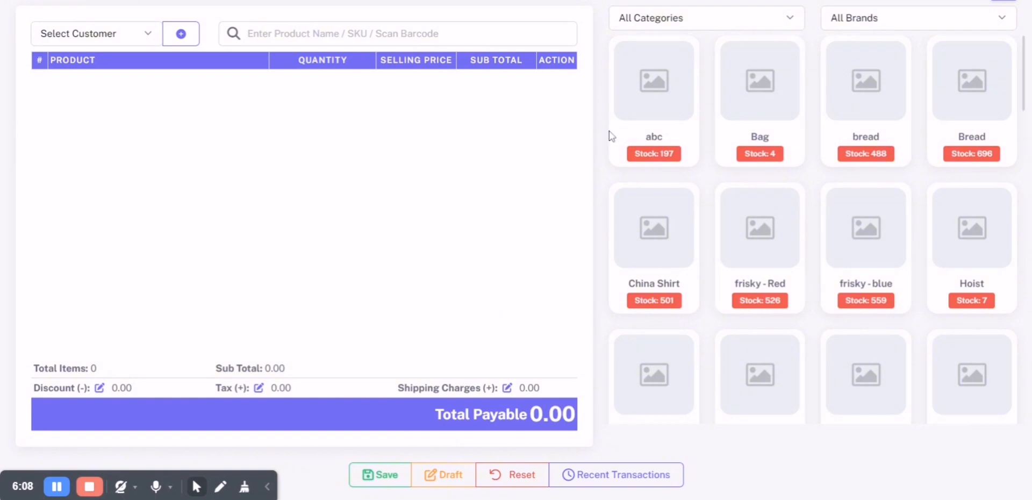
{"action": "left_click", "coordinate": [772, 133]}
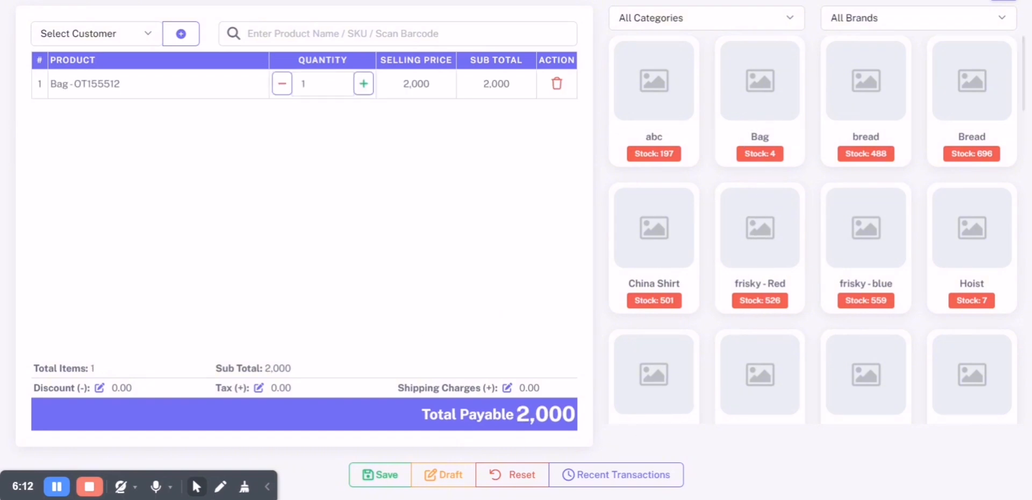
{"action": "left_click", "coordinate": [388, 482]}
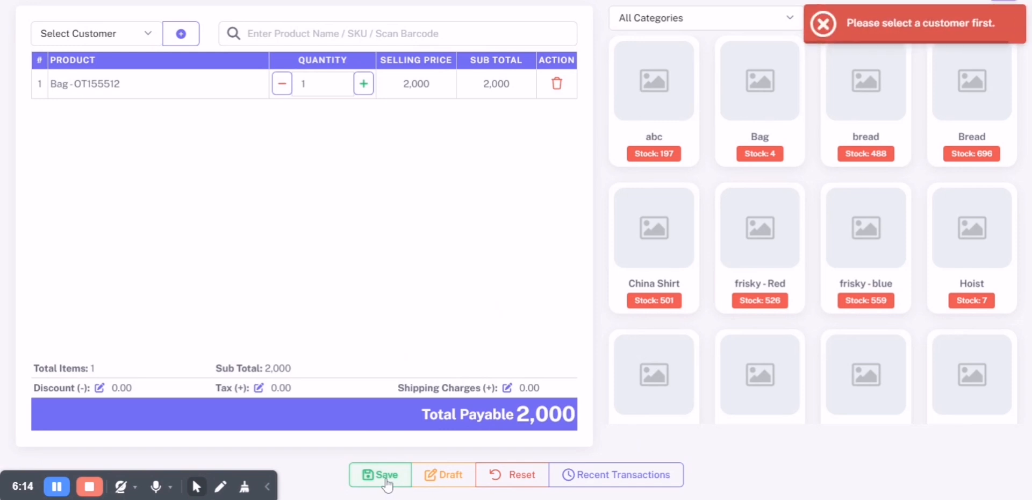
Search for the customer by the first letters of the name and select them for the POS sale.
{"action": "scroll", "coordinate": [200, 131], "scroll_direction": "up", "scroll_amount": 1}
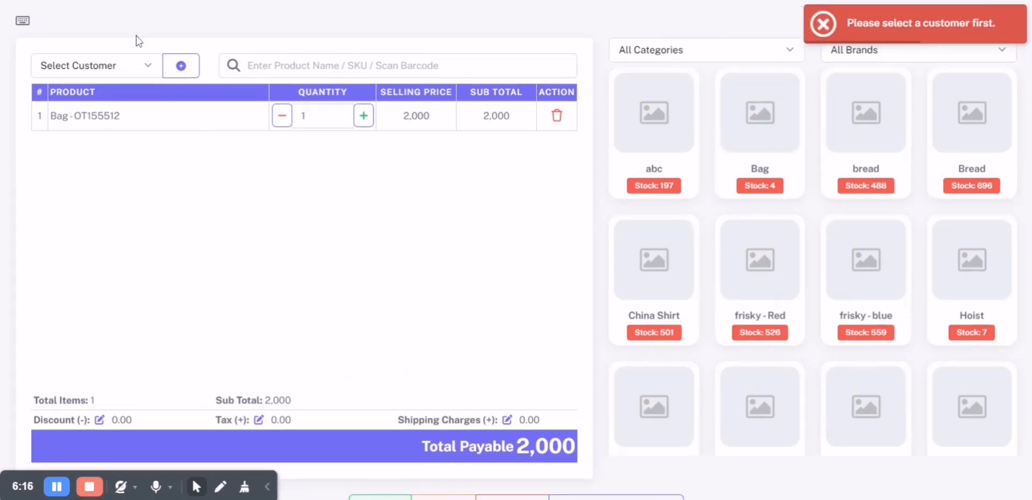
{"action": "left_click", "coordinate": [143, 66]}
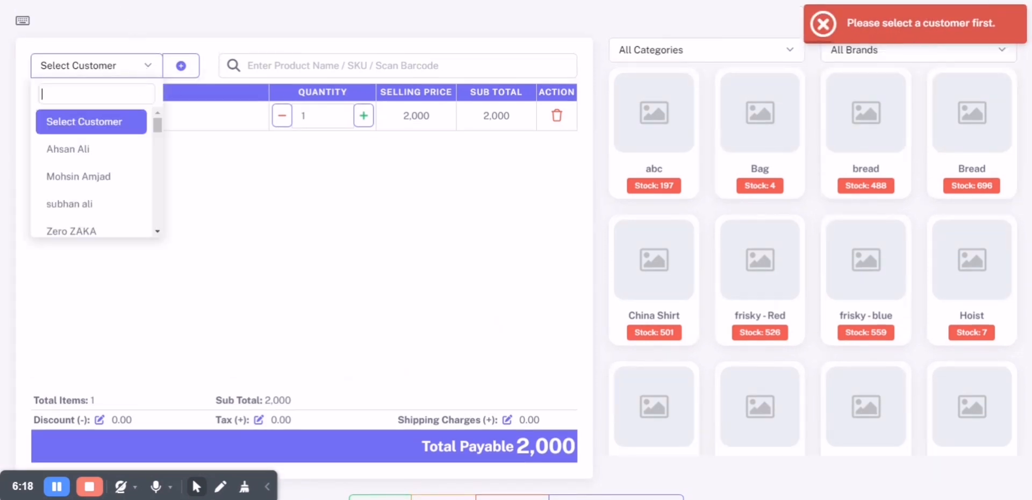
{"action": "type", "text": "zai"}
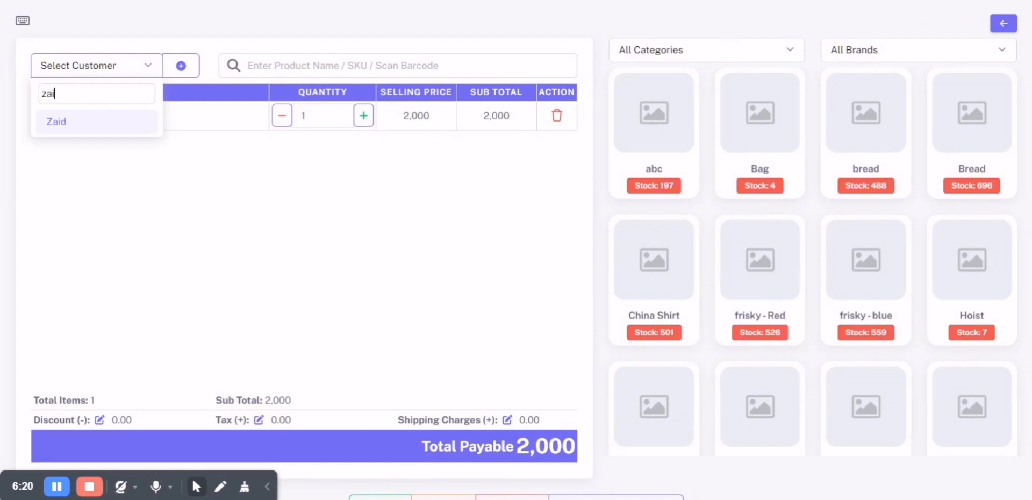
{"action": "left_click", "coordinate": [109, 133]}
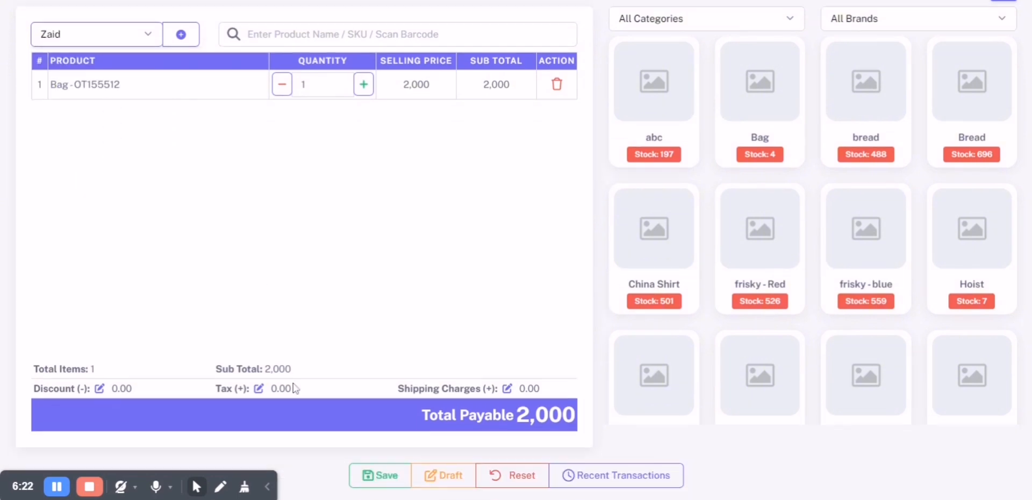
Open the payment form for the POS sale and set the amount to 2000.
{"action": "scroll", "coordinate": [280, 350], "scroll_direction": "down", "scroll_amount": 1}
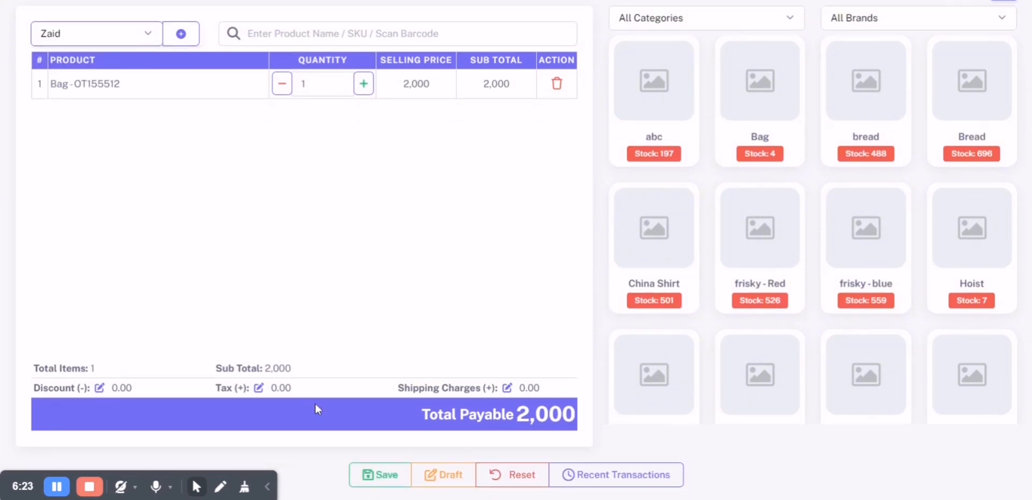
{"action": "left_click", "coordinate": [370, 467]}
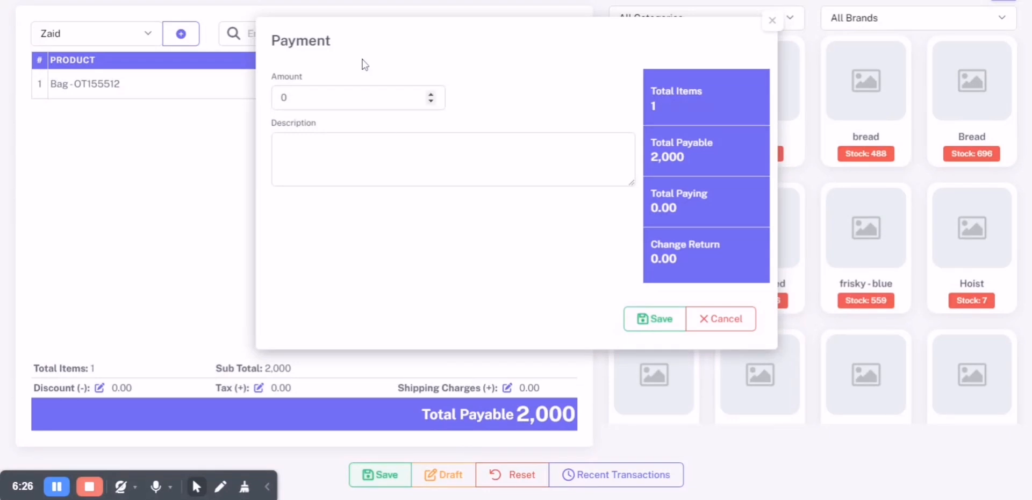
{"action": "double_click", "coordinate": [285, 98]}
{"action": "key", "text": "BackSpace"}
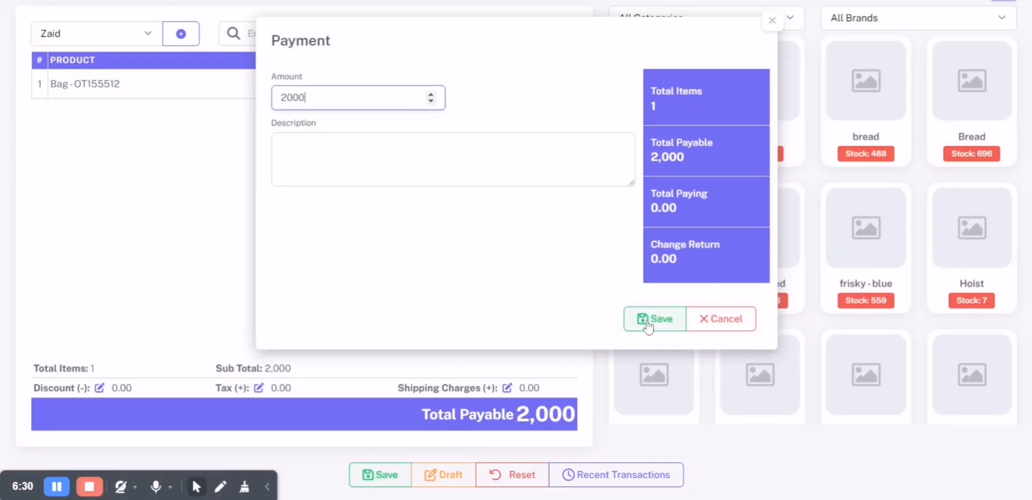
{"action": "left_click", "coordinate": [518, 224]}
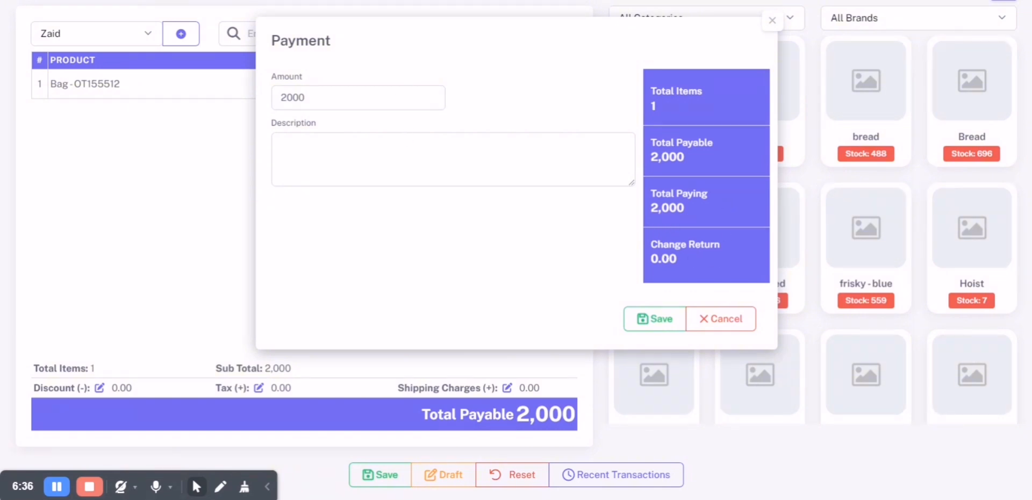
Change the POS payment amount to 5000 so that the change to return is calculated.
{"action": "double_click", "coordinate": [306, 97]}
{"action": "key", "text": "BackSpace"}
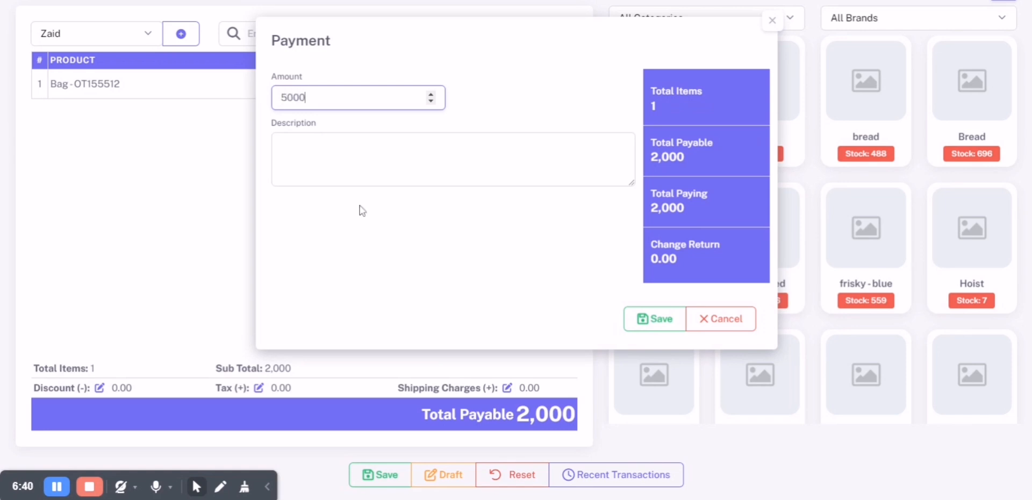
{"action": "left_click", "coordinate": [469, 267]}
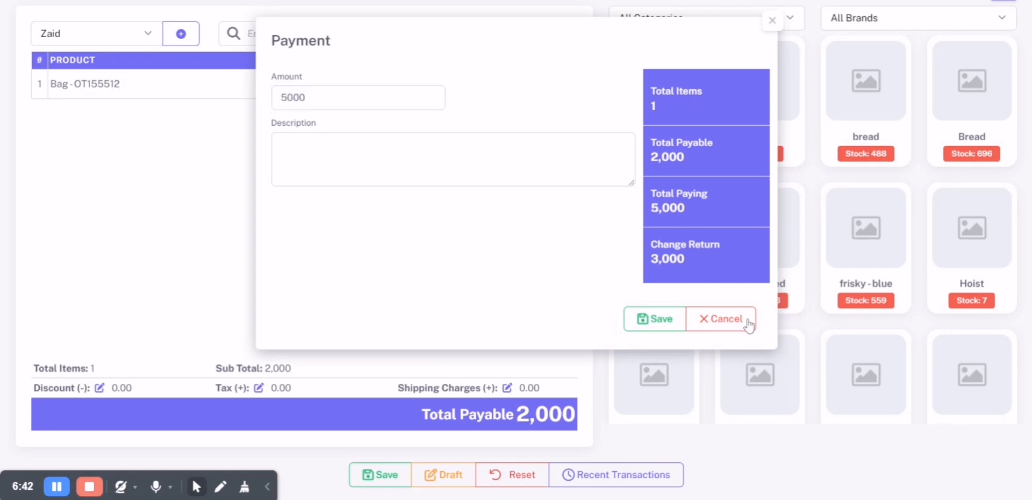
Save the payment for the POS sale and return to the dashboard.
{"action": "left_click", "coordinate": [644, 323]}
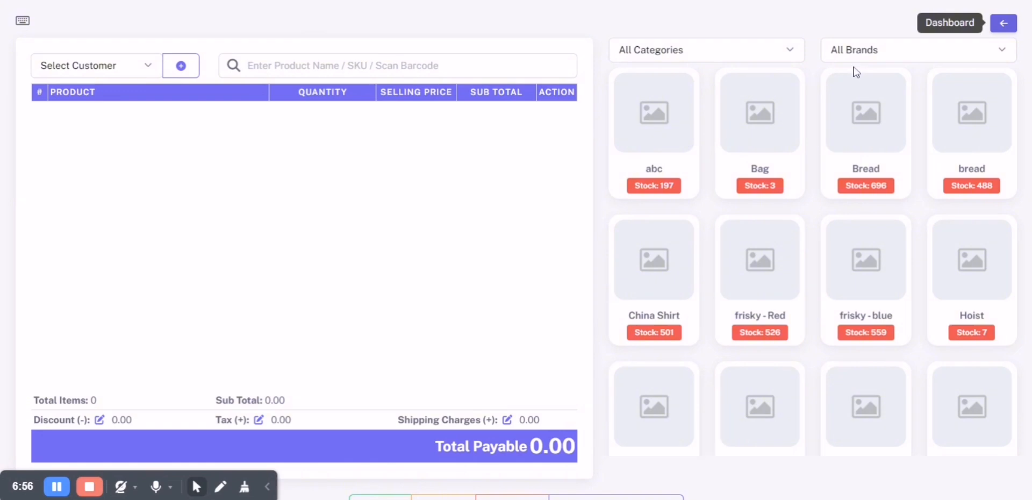
{"action": "left_click", "coordinate": [1003, 23]}
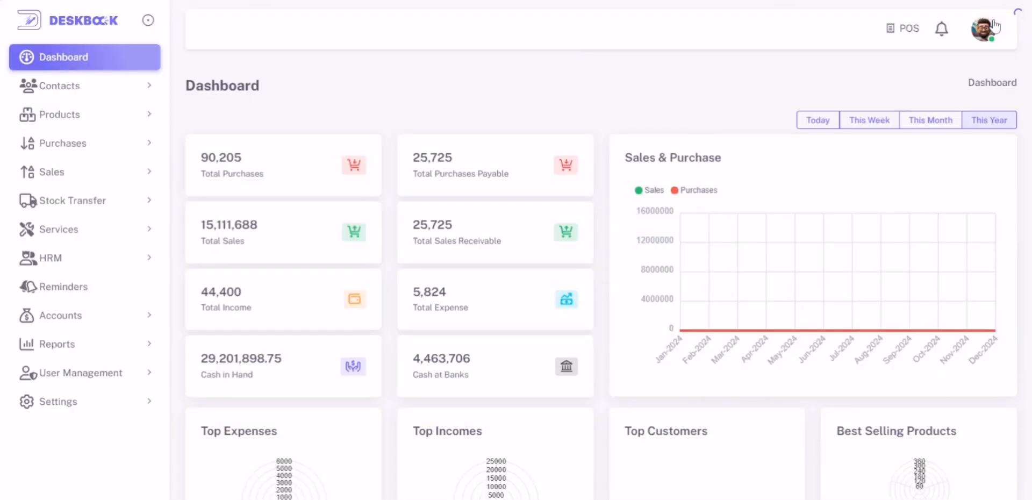
Open the list of sales quotations and set it to show all entries.
{"action": "left_click", "coordinate": [123, 179]}
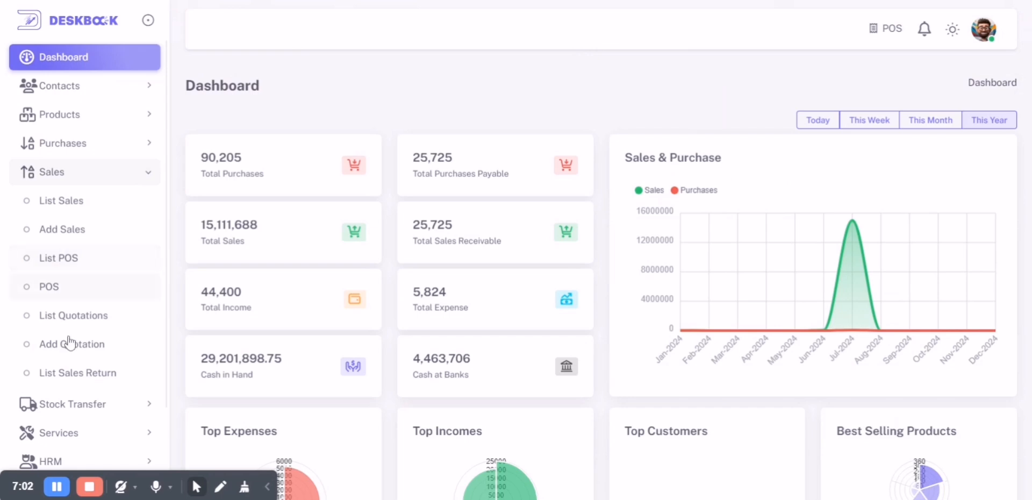
{"action": "left_click", "coordinate": [78, 323]}
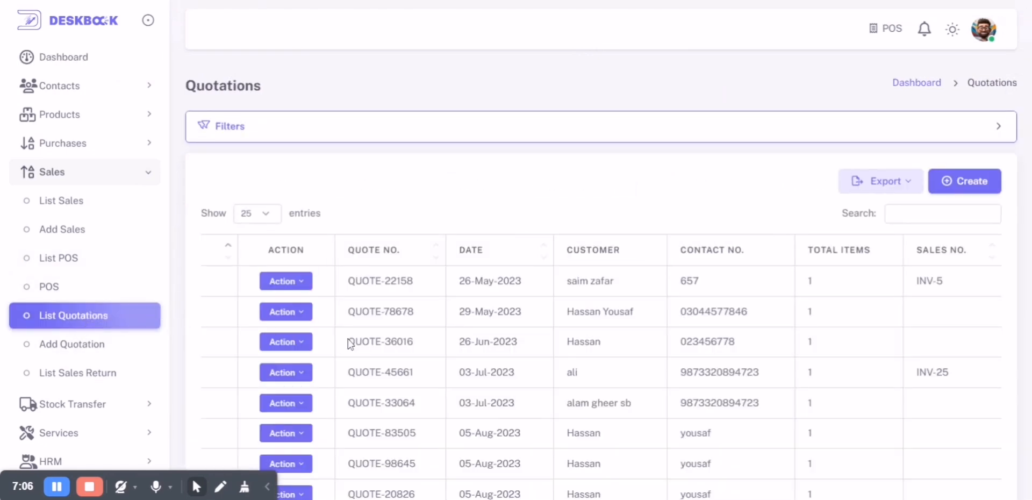
{"action": "scroll", "coordinate": [443, 355], "scroll_direction": "down", "scroll_amount": 1}
{"action": "scroll", "coordinate": [376, 263], "scroll_direction": "up", "scroll_amount": 1}
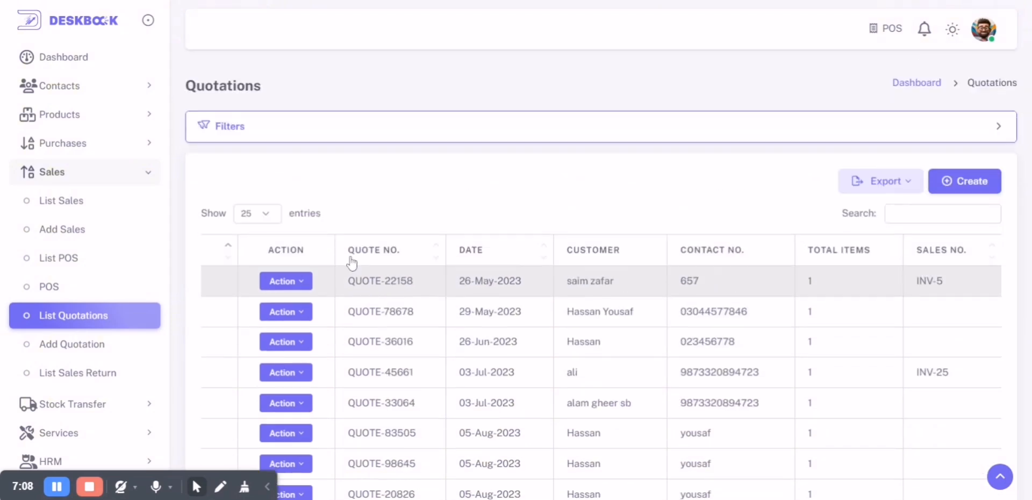
{"action": "left_click", "coordinate": [273, 218]}
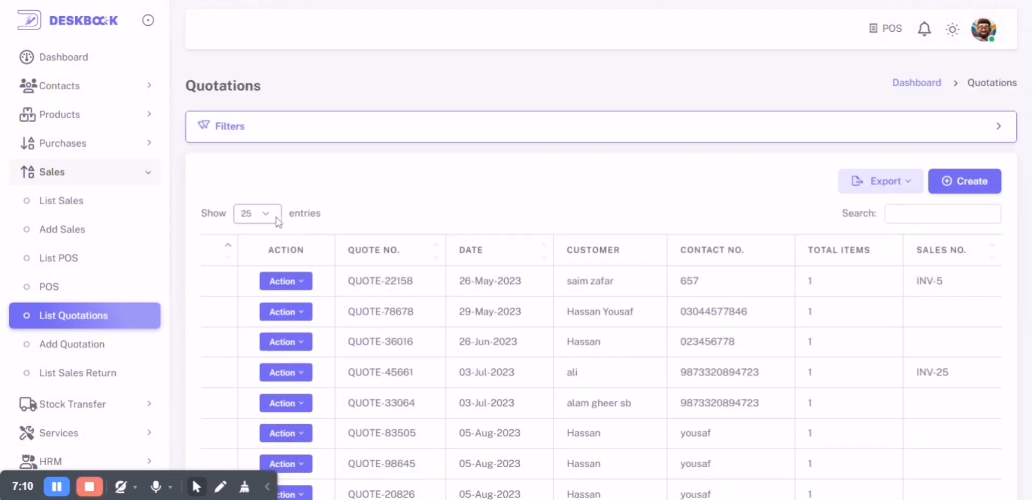
{"action": "left_click", "coordinate": [240, 279]}
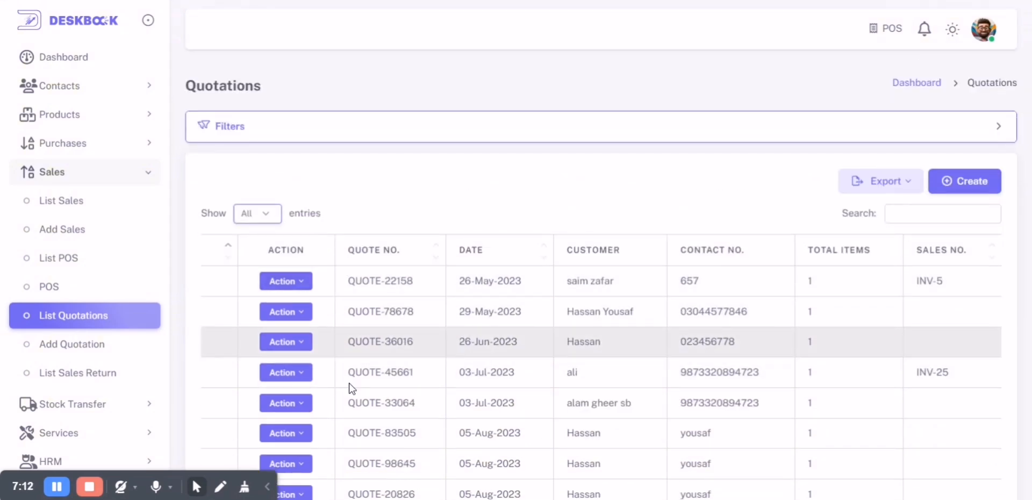
Check the filter options of the quotations list, view the first quotation's details and look through the remaining entries.
{"action": "left_click", "coordinate": [978, 136]}
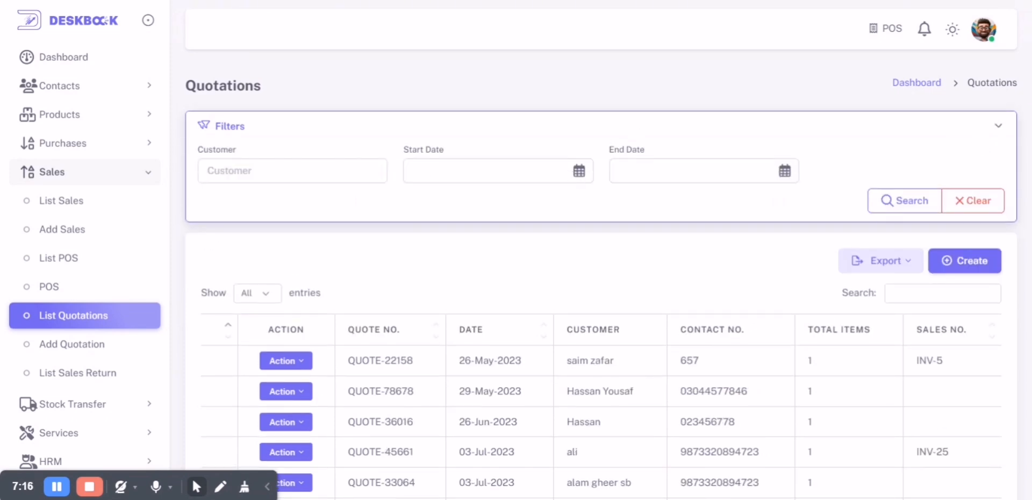
{"action": "left_click", "coordinate": [1008, 132]}
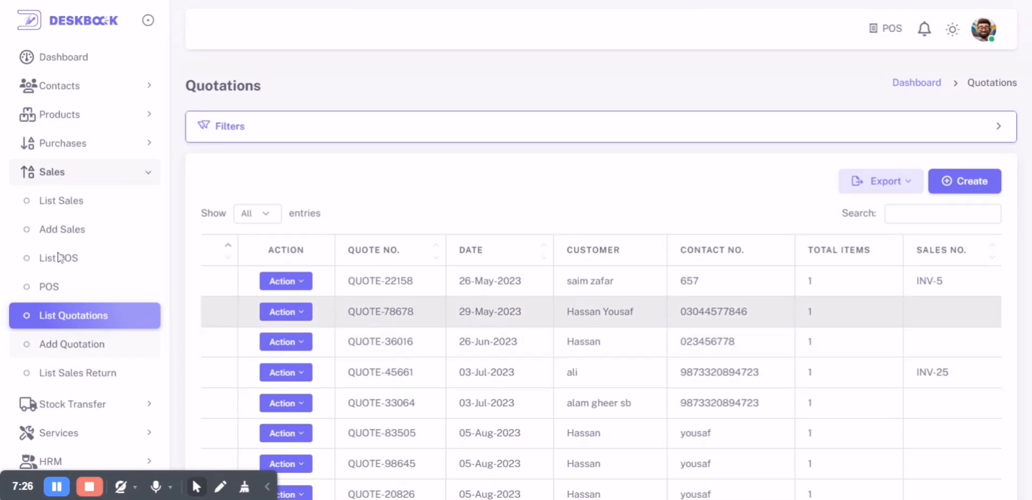
{"action": "left_click", "coordinate": [288, 279]}
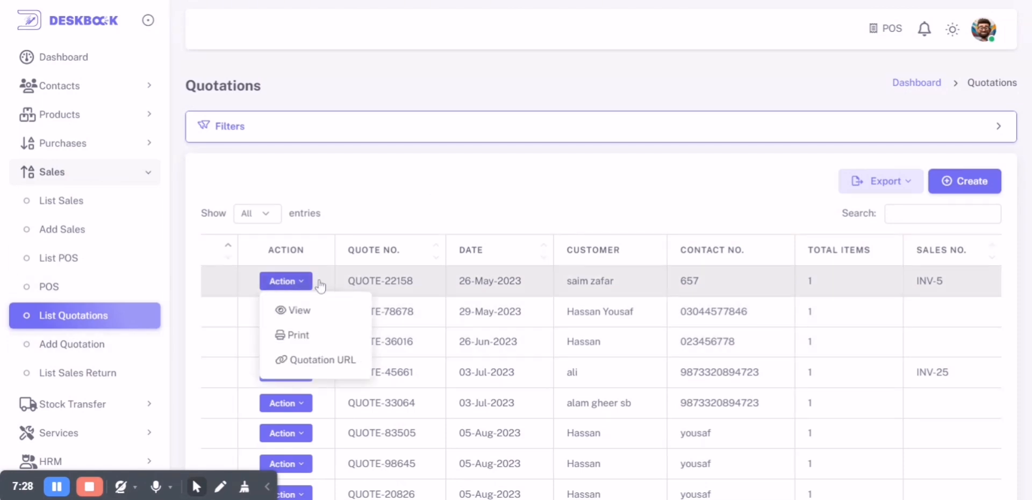
{"action": "left_click", "coordinate": [290, 310]}
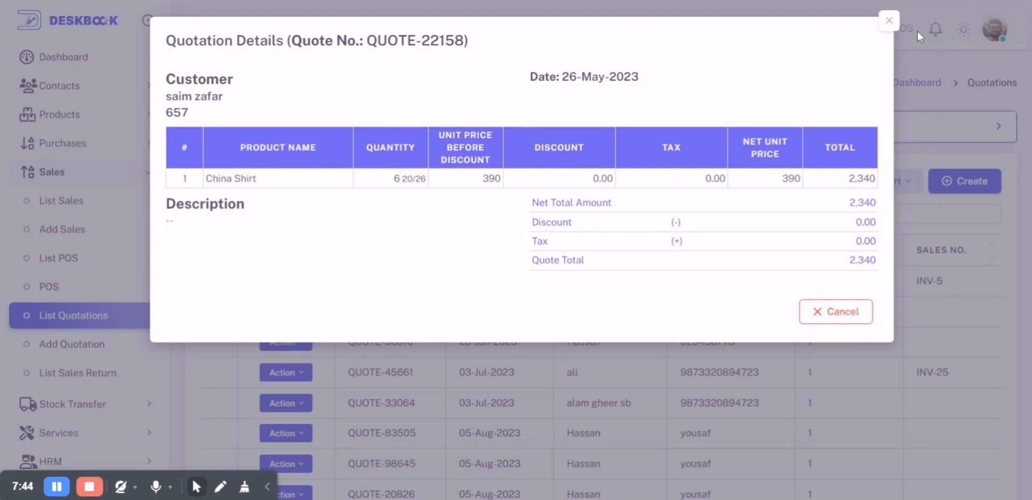
{"action": "left_click", "coordinate": [887, 22]}
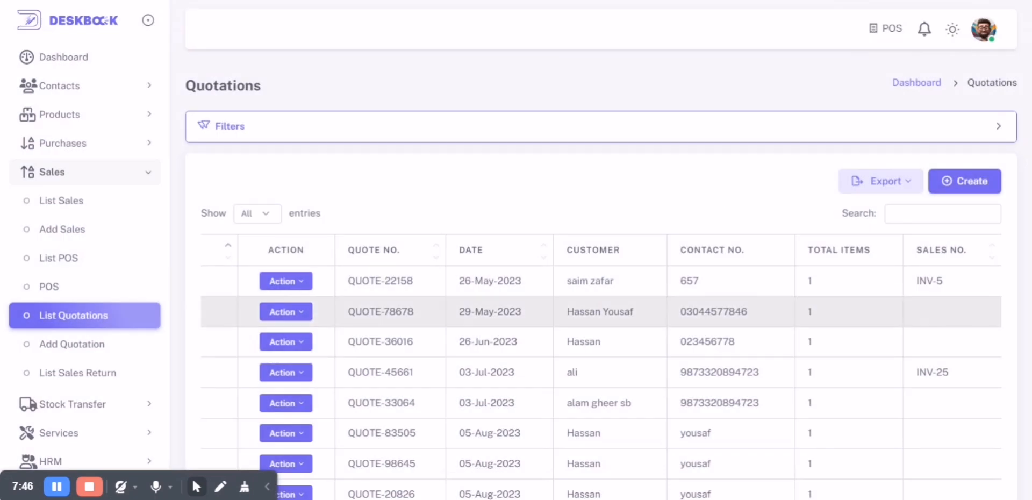
{"action": "scroll", "coordinate": [459, 325], "scroll_direction": "down", "scroll_amount": 4}
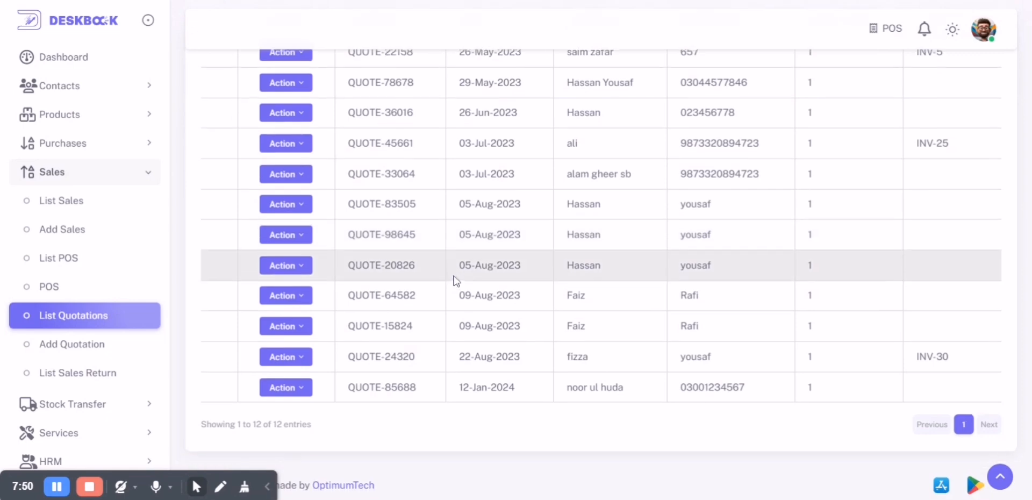
{"action": "scroll", "coordinate": [462, 279], "scroll_direction": "up", "scroll_amount": 4}
{"action": "scroll", "coordinate": [473, 277], "scroll_direction": "up", "scroll_amount": 1}
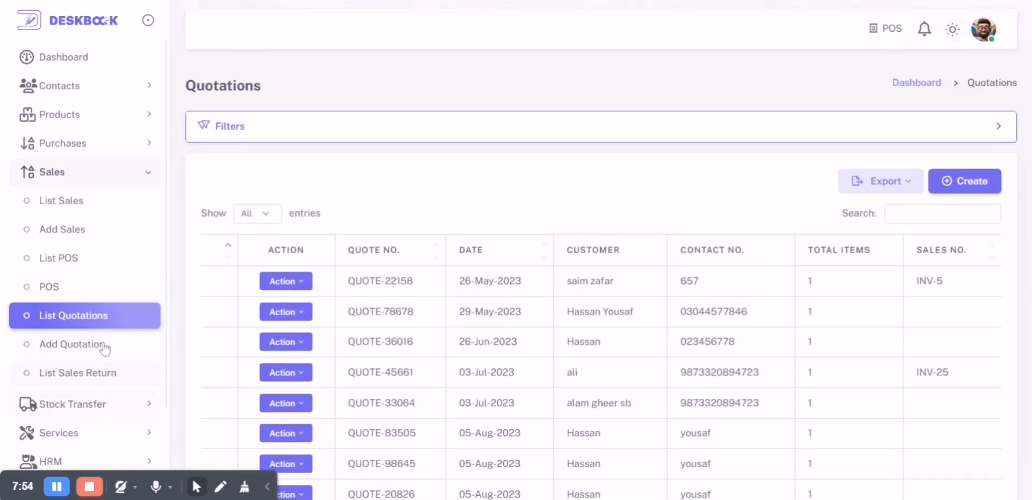
Open the form for adding a new sales quotation.
{"action": "left_click", "coordinate": [102, 347]}
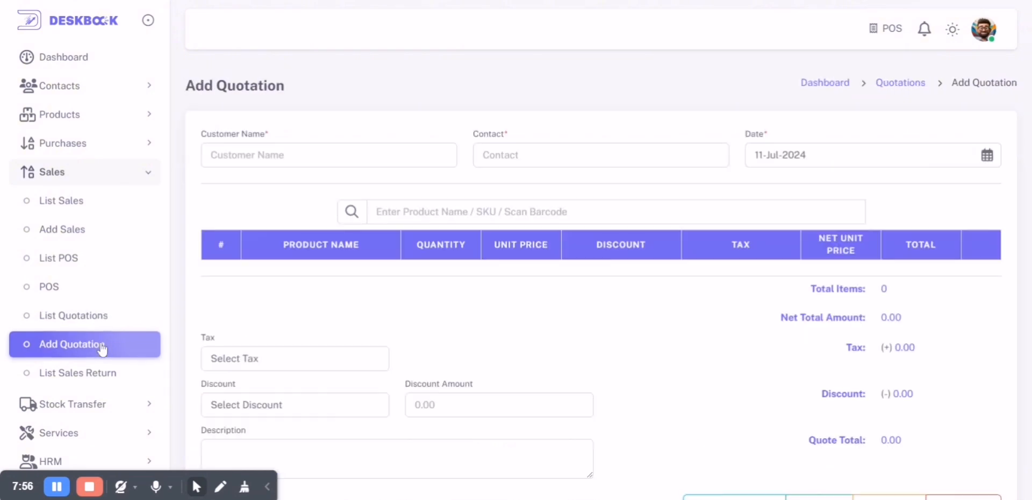
{"action": "scroll", "coordinate": [101, 350], "scroll_direction": "down", "scroll_amount": 2}
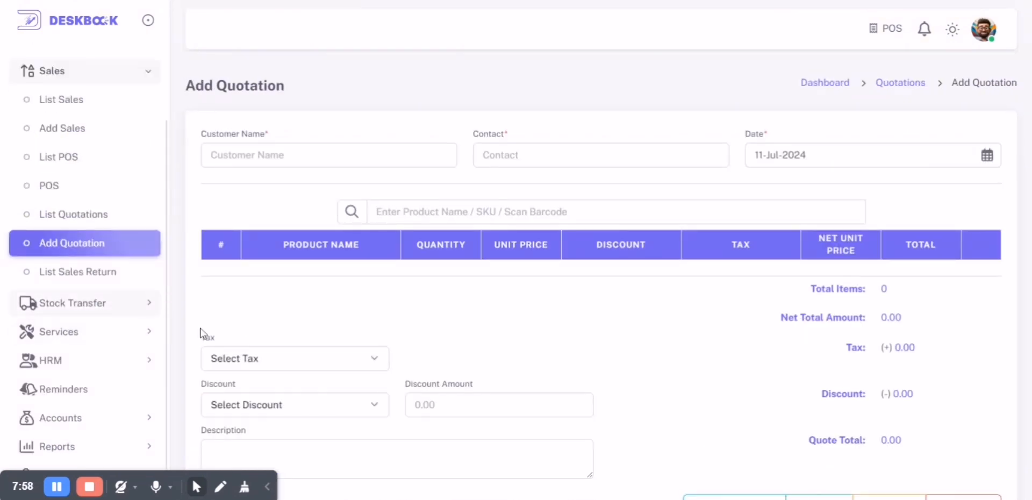
{"action": "left_click", "coordinate": [329, 155]}
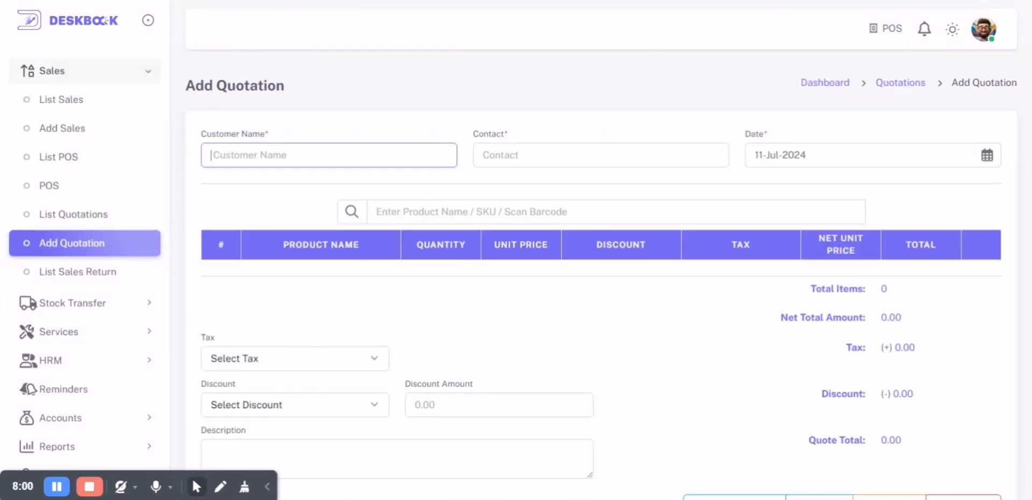
{"action": "type", "text": "zaid"}
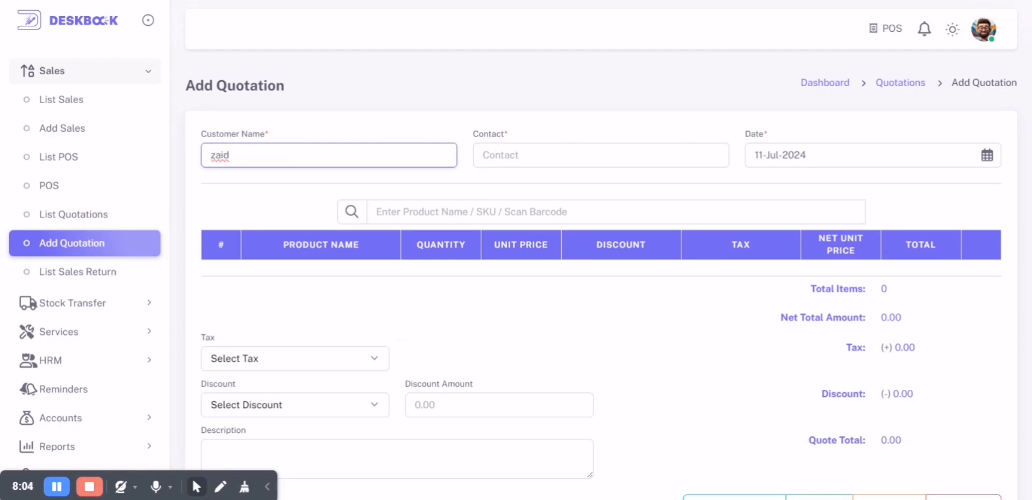
{"action": "key", "text": "BackSpace"}
{"action": "key", "text": "BackSpace"}
{"action": "key", "text": "BackSpace"}
{"action": "key", "text": "BackSpace"}
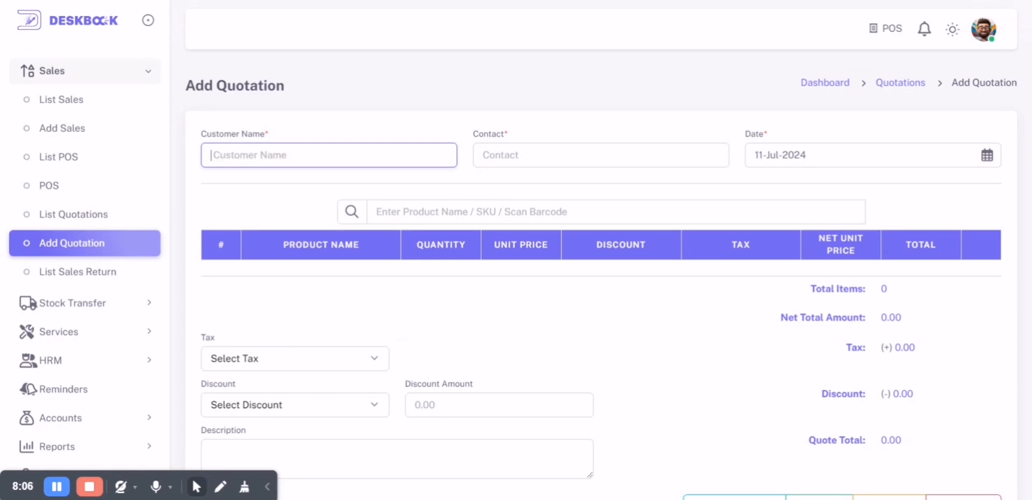
Enter the customer's capitalized name and contact number in the new quotation.
{"action": "type", "text": "Zaid"}
{"action": "key", "text": "Tab"}
{"action": "type", "text": "786"}
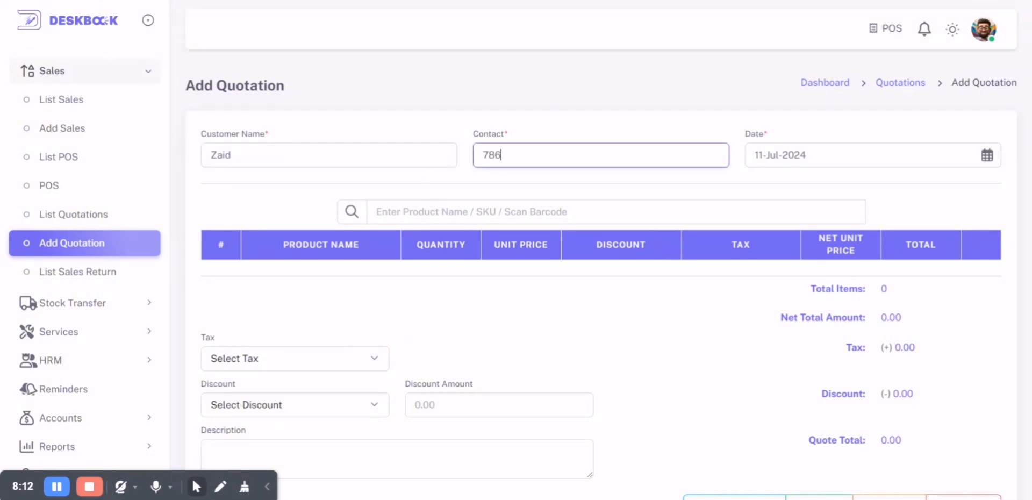
Add the Water Bottle product to the quotation and set its quantity to 25.
{"action": "left_click", "coordinate": [433, 211]}
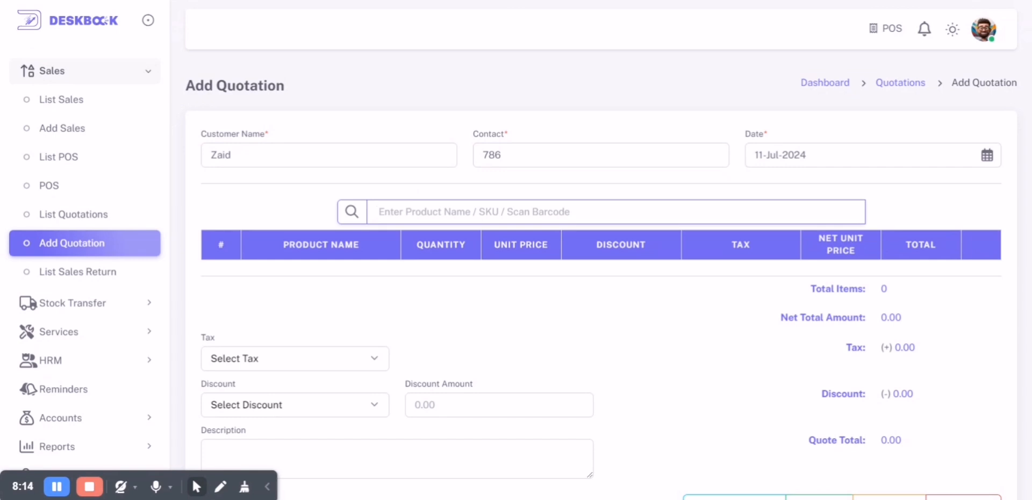
{"action": "type", "text": "W"}
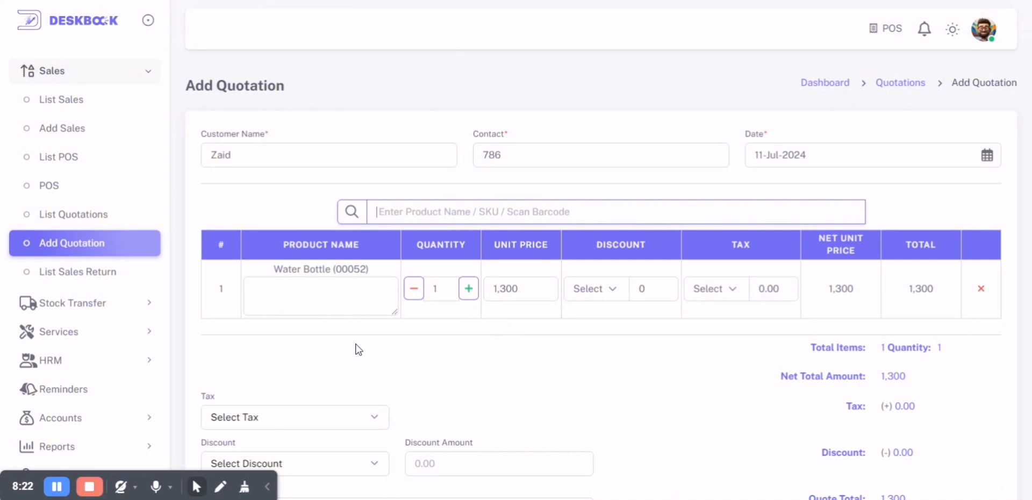
{"action": "left_click", "coordinate": [469, 288]}
{"action": "double_click", "coordinate": [469, 288]}
{"action": "double_click", "coordinate": [469, 289]}
{"action": "left_click", "coordinate": [469, 289]}
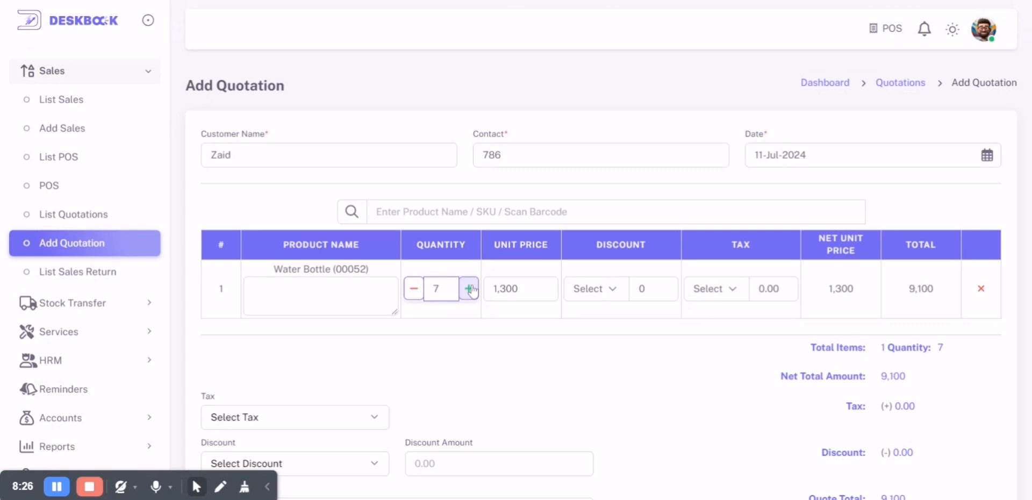
{"action": "double_click", "coordinate": [468, 289]}
{"action": "double_click", "coordinate": [469, 288]}
{"action": "left_click", "coordinate": [469, 288]}
{"action": "double_click", "coordinate": [469, 289]}
{"action": "double_click", "coordinate": [468, 289]}
{"action": "left_click", "coordinate": [469, 288]}
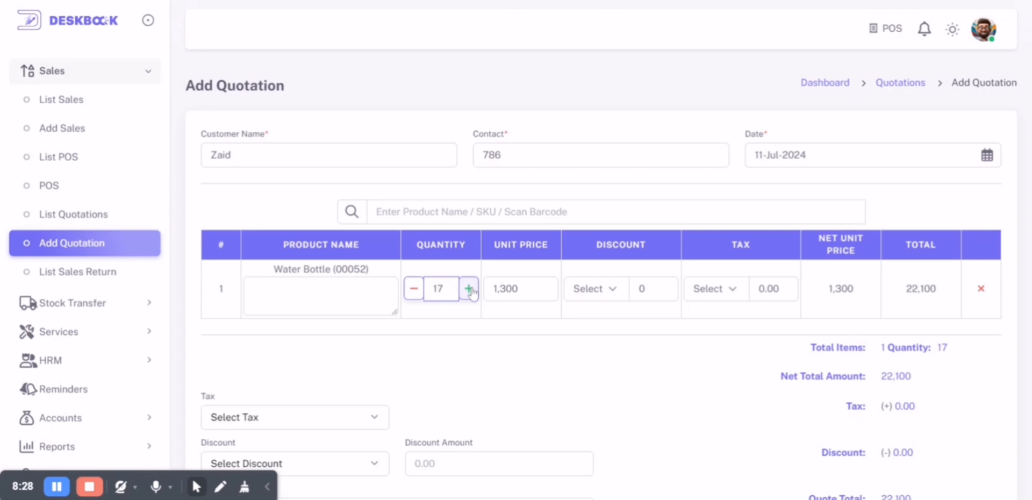
{"action": "double_click", "coordinate": [468, 289]}
{"action": "double_click", "coordinate": [469, 289]}
{"action": "left_click", "coordinate": [468, 289]}
{"action": "left_click", "coordinate": [468, 289]}
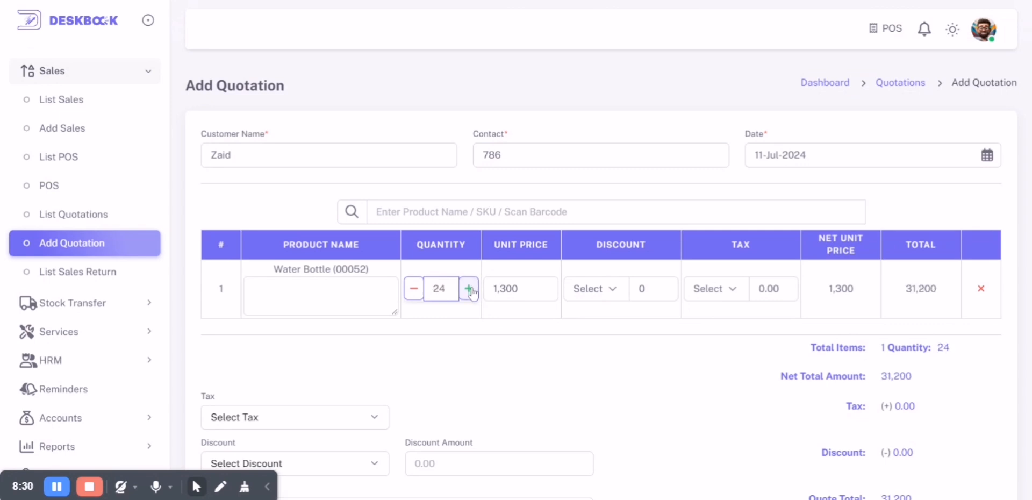
{"action": "double_click", "coordinate": [469, 289]}
{"action": "left_click", "coordinate": [414, 290]}
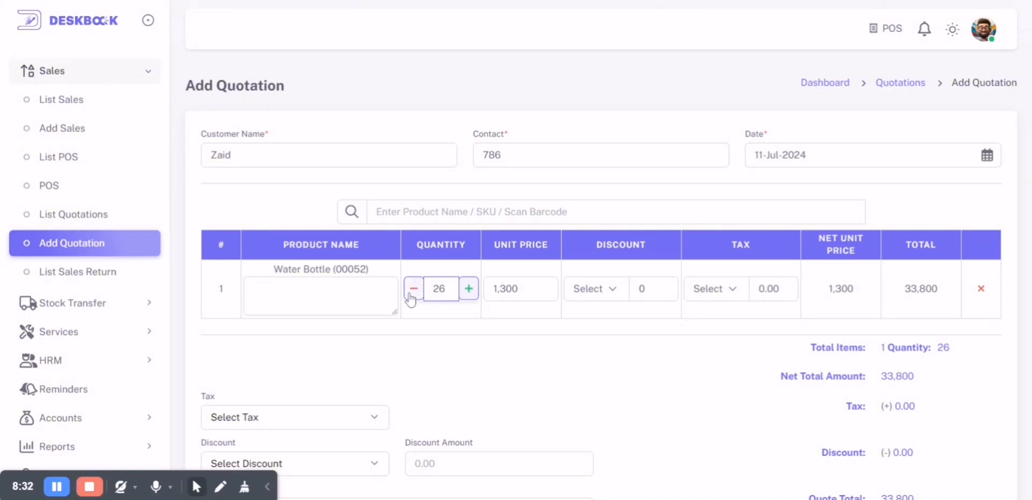
Save and print the new quotation.
{"action": "scroll", "coordinate": [433, 317], "scroll_direction": "down", "scroll_amount": 3}
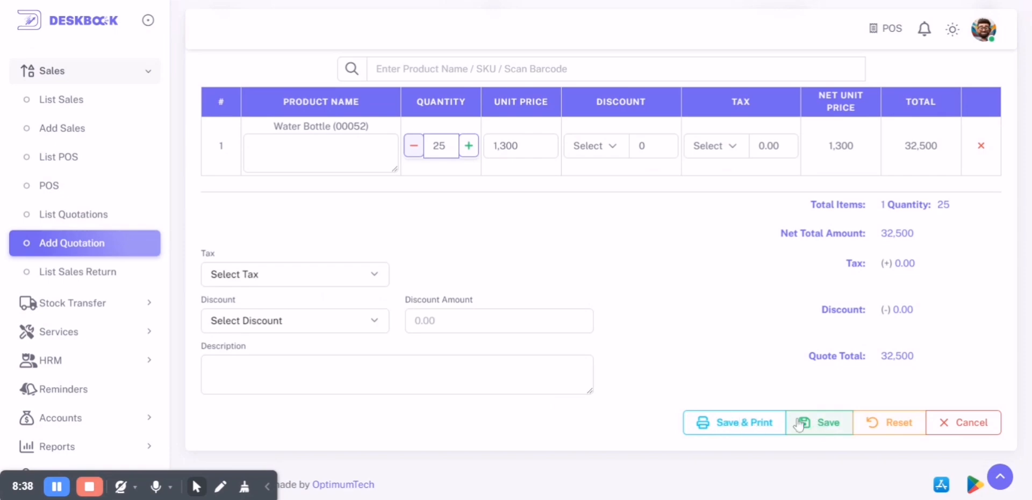
{"action": "left_click", "coordinate": [744, 423]}
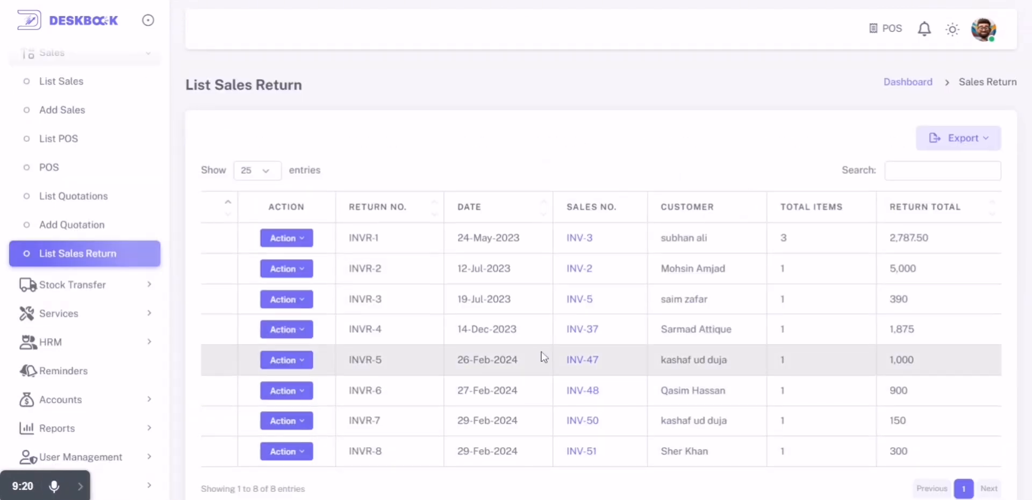
Examine the sales returns list and the actions available for the first return.
{"action": "scroll", "coordinate": [543, 359], "scroll_direction": "down", "scroll_amount": 2}
{"action": "scroll", "coordinate": [543, 355], "scroll_direction": "up", "scroll_amount": 2}
{"action": "scroll", "coordinate": [534, 369], "scroll_direction": "down", "scroll_amount": 2}
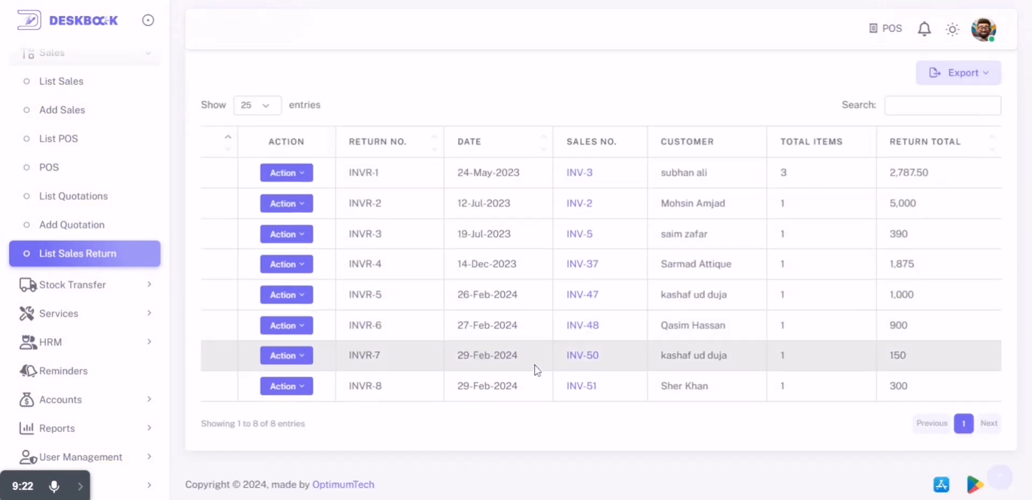
{"action": "scroll", "coordinate": [543, 381], "scroll_direction": "up", "scroll_amount": 2}
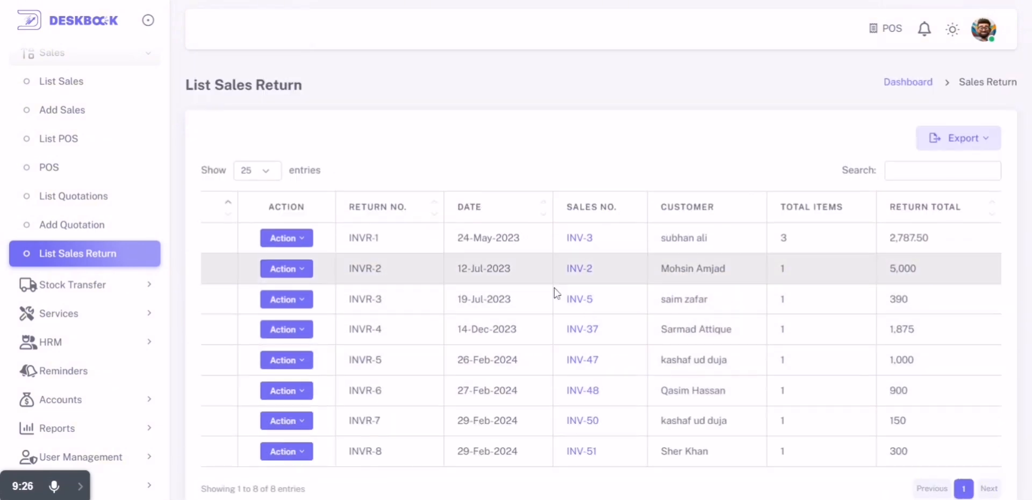
{"action": "scroll", "coordinate": [774, 343], "scroll_direction": "down", "scroll_amount": 2}
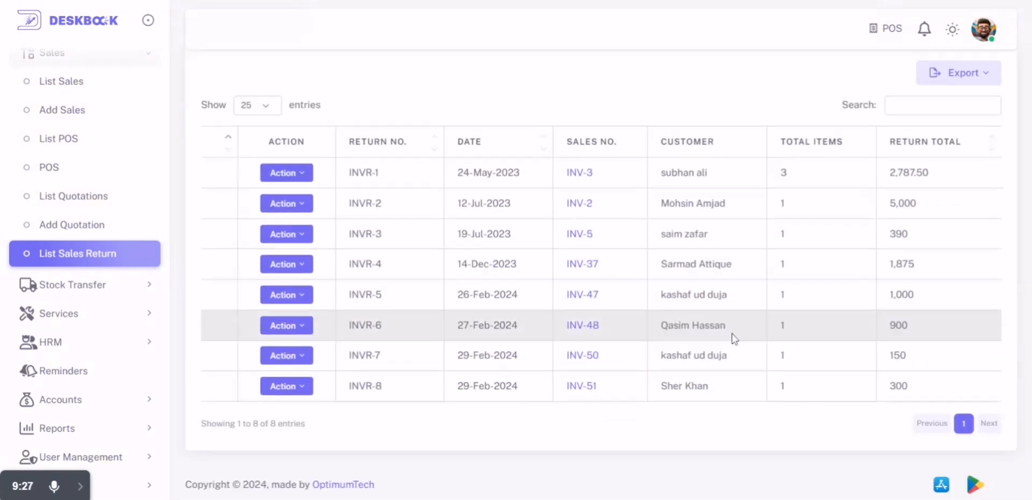
{"action": "left_click", "coordinate": [311, 181]}
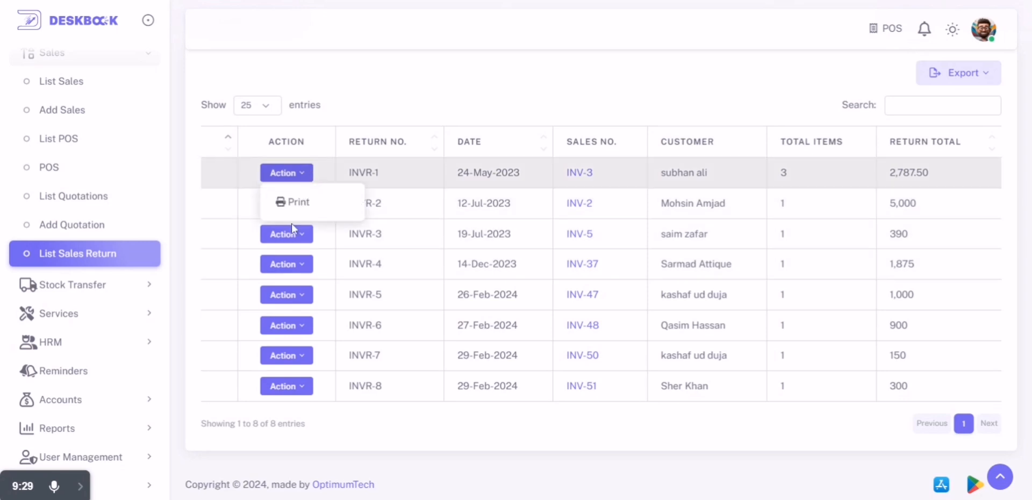
{"action": "left_click", "coordinate": [304, 175]}
{"action": "left_click", "coordinate": [305, 175]}
{"action": "left_click", "coordinate": [304, 175]}
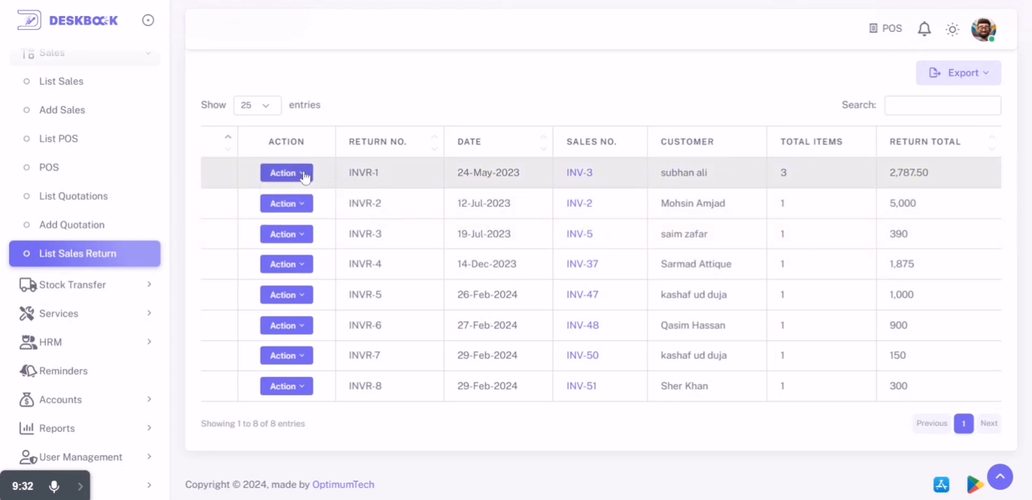
{"action": "scroll", "coordinate": [559, 243], "scroll_direction": "up", "scroll_amount": 2}
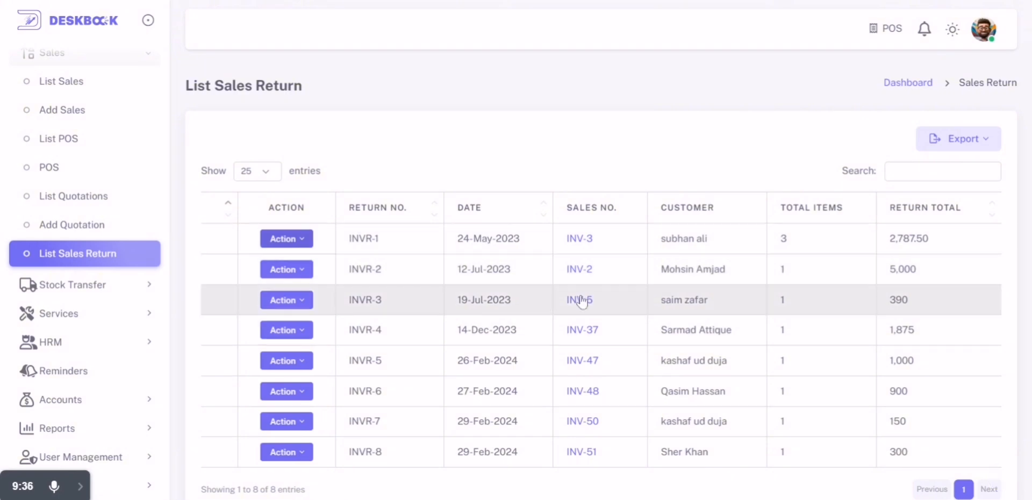
{"action": "scroll", "coordinate": [579, 298], "scroll_direction": "down", "scroll_amount": 2}
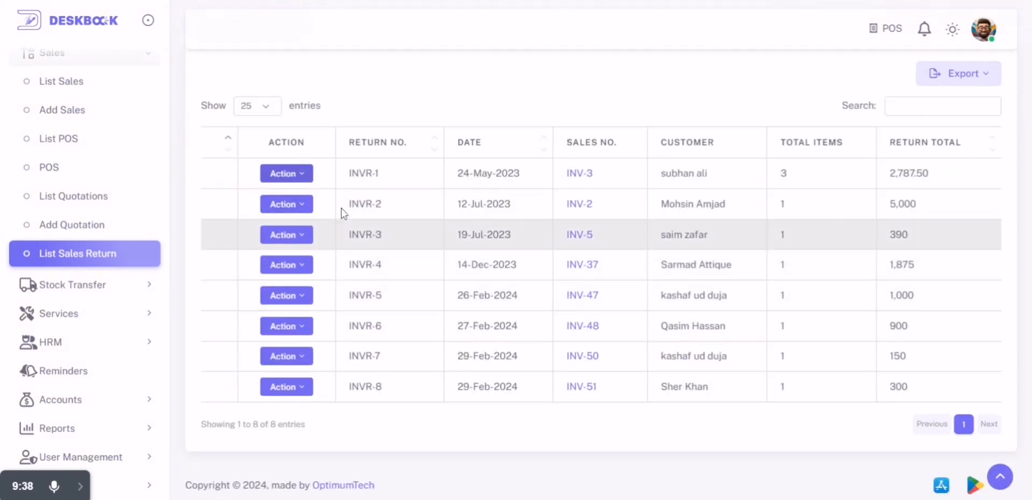
Check which actions are offered for sales return INVR-1.
{"action": "left_click", "coordinate": [305, 175]}
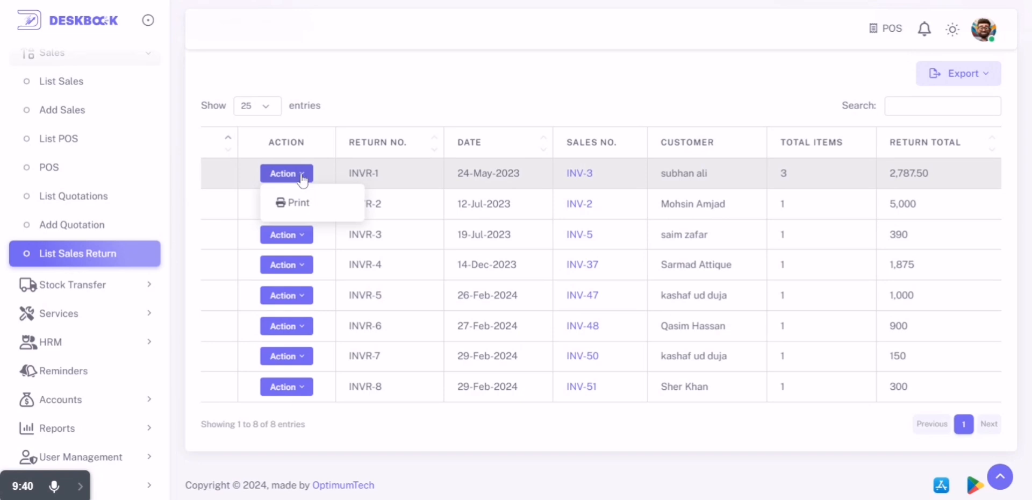
{"action": "left_click", "coordinate": [299, 174]}
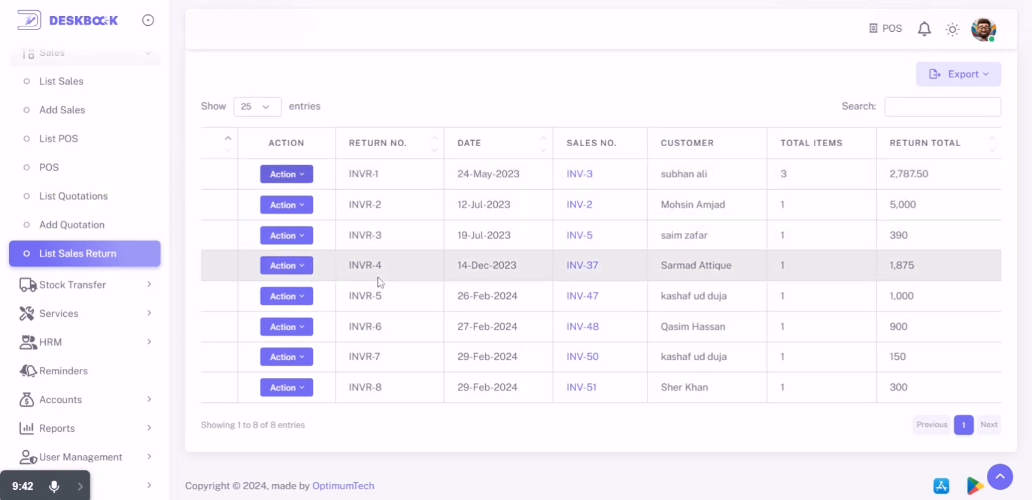
{"action": "scroll", "coordinate": [366, 290], "scroll_direction": "up", "scroll_amount": 2}
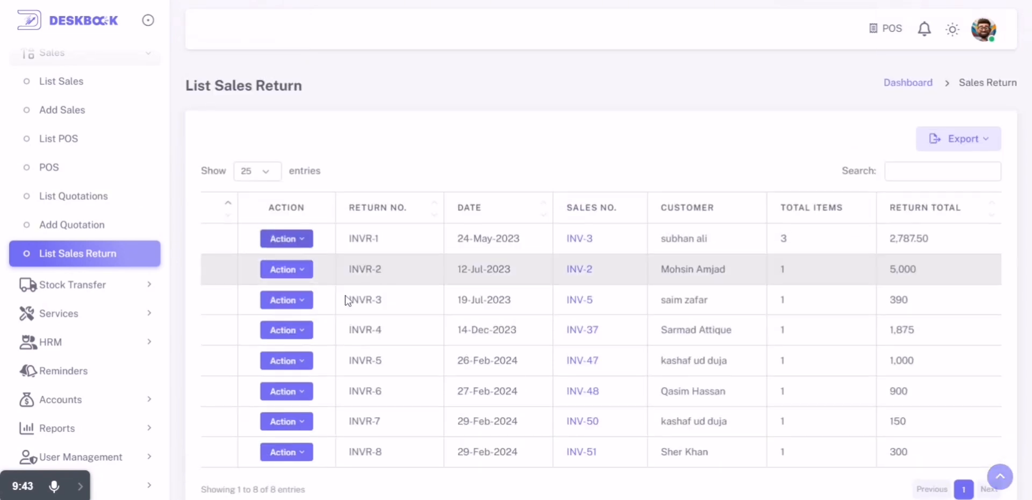
Open the list of stock transfers and review its entries.
{"action": "left_click", "coordinate": [103, 290]}
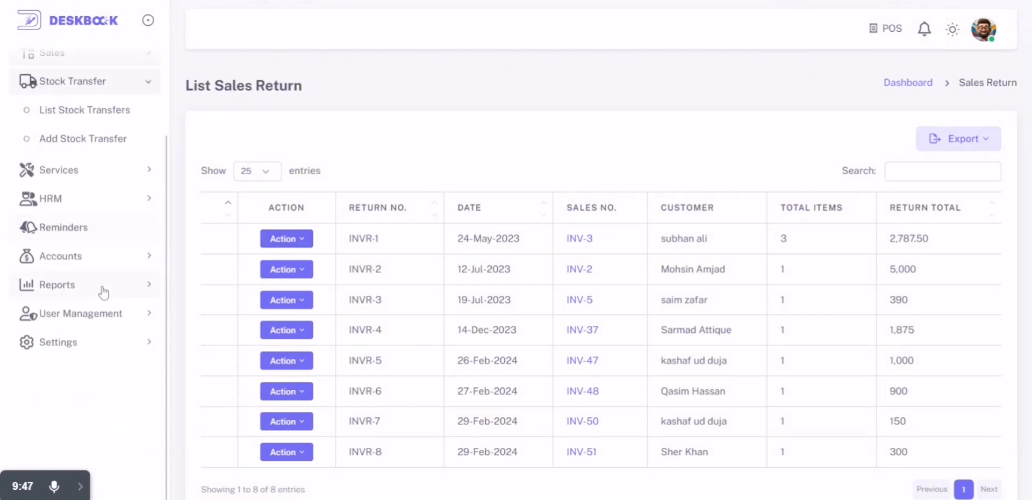
{"action": "left_click", "coordinate": [113, 89]}
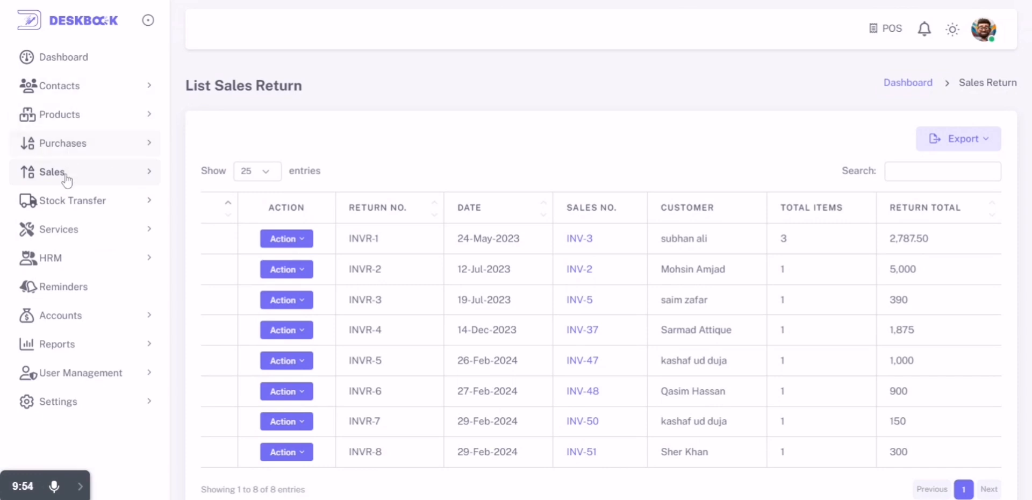
{"action": "left_click", "coordinate": [109, 206]}
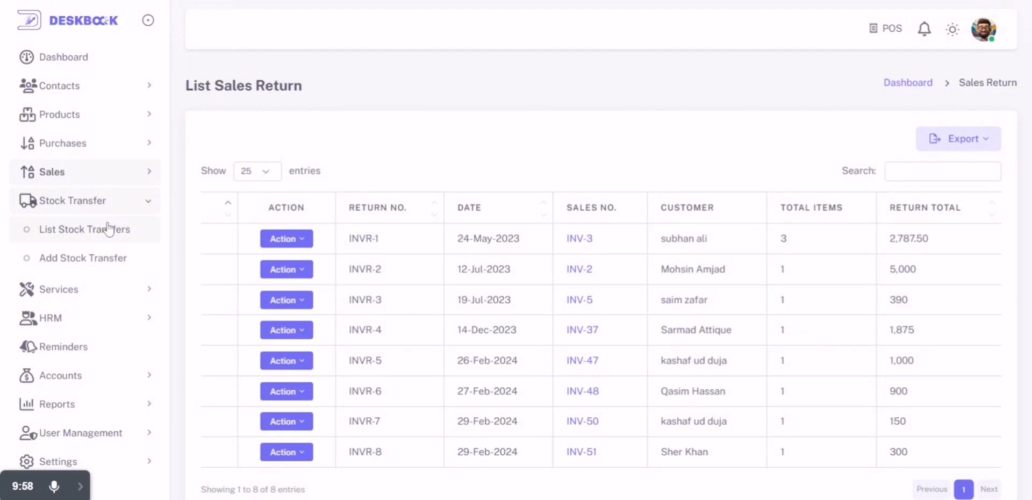
{"action": "left_click", "coordinate": [109, 229]}
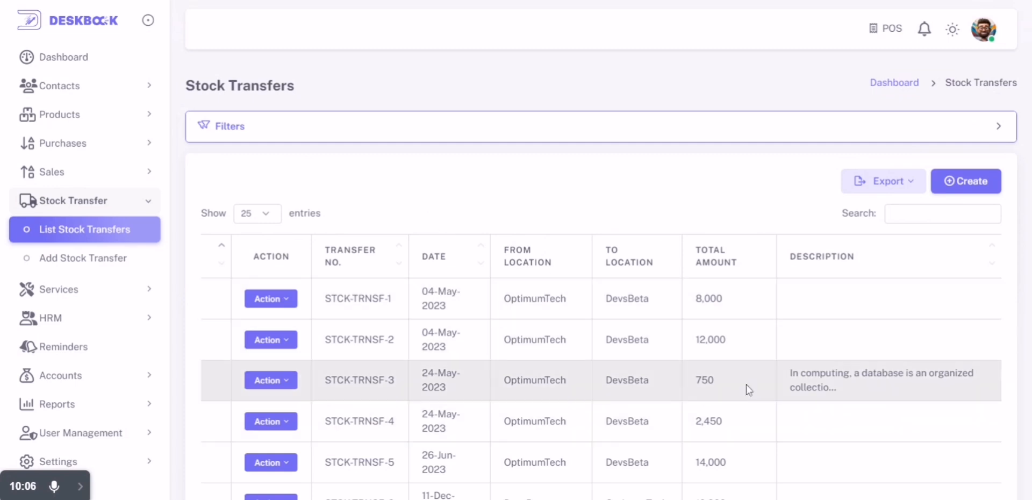
{"action": "scroll", "coordinate": [556, 388], "scroll_direction": "down", "scroll_amount": 1}
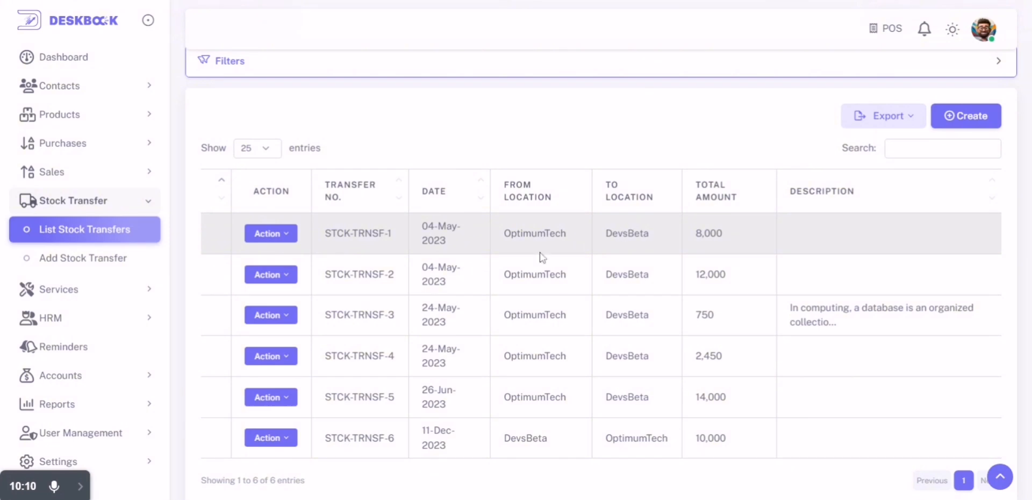
{"action": "scroll", "coordinate": [553, 320], "scroll_direction": "up", "scroll_amount": 1}
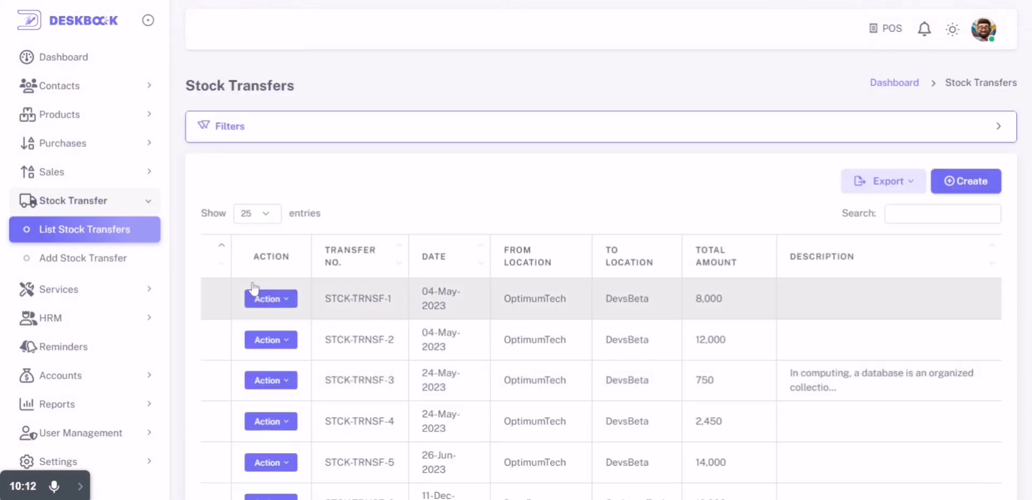
Open a new stock transfer form and examine its source and destination business location fields.
{"action": "left_click", "coordinate": [78, 260]}
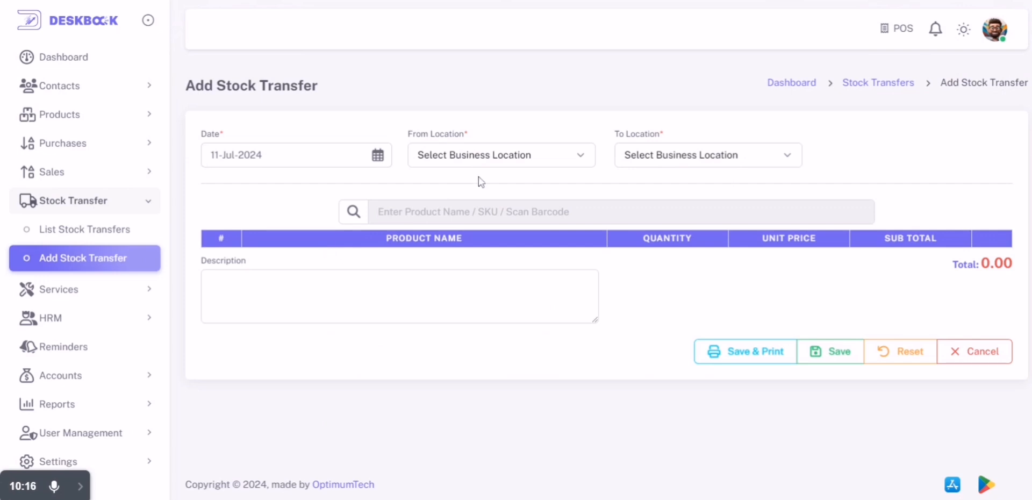
{"action": "left_click", "coordinate": [513, 162]}
{"action": "left_click", "coordinate": [739, 163]}
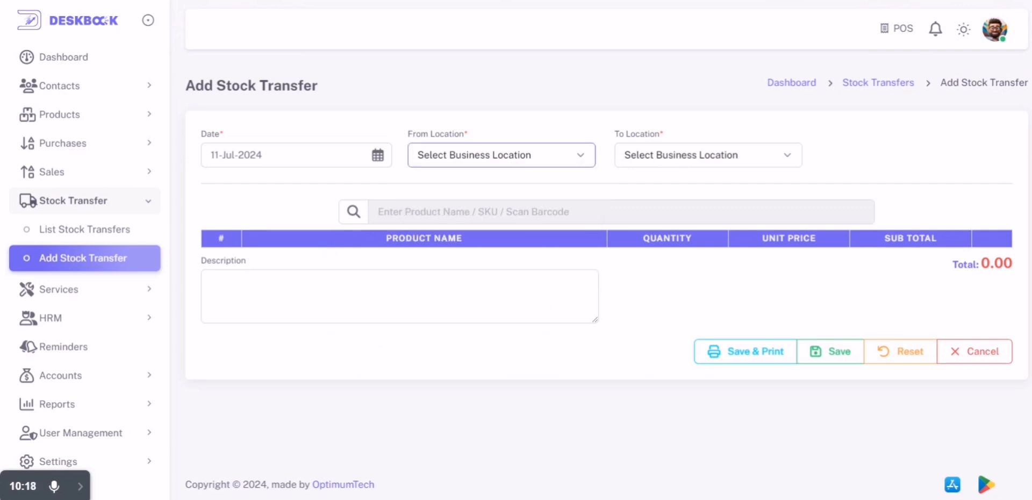
{"action": "left_click", "coordinate": [923, 164]}
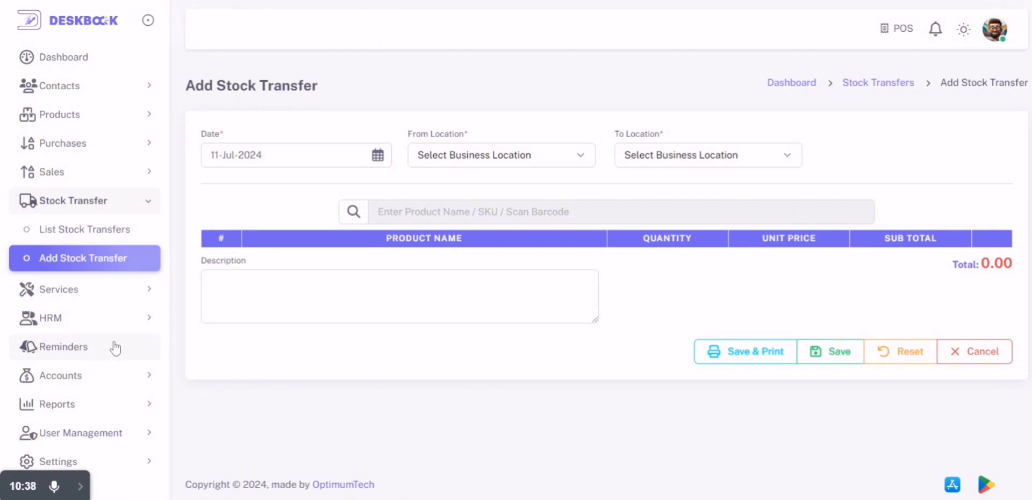
{"action": "left_click", "coordinate": [154, 210]}
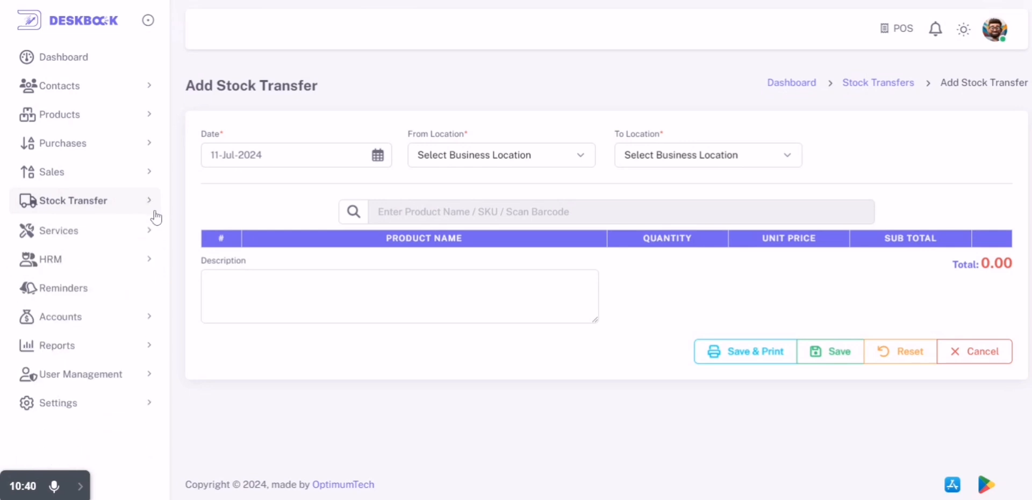